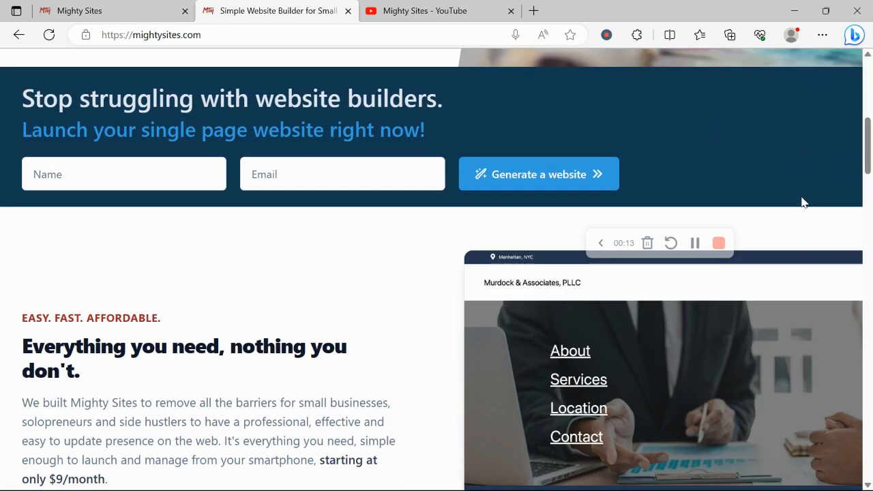
scroll(802, 202, down, 1)
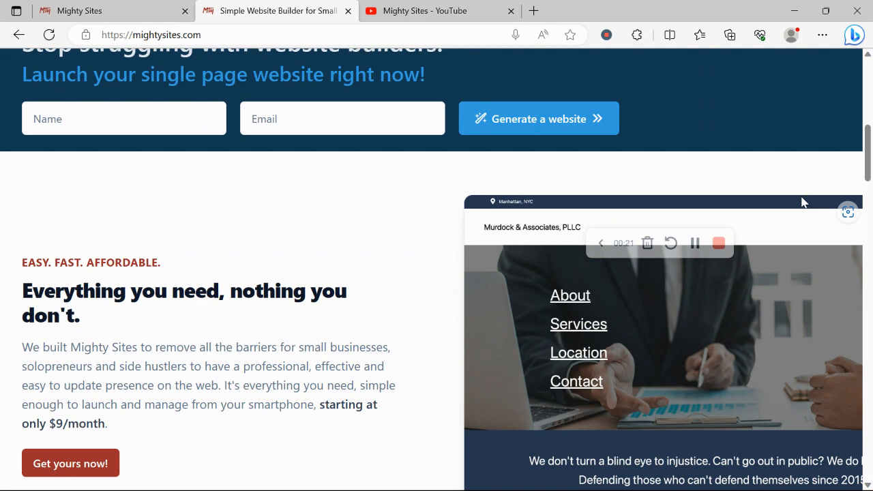
- Scroll through the mightysites.com homepage, then go to the site-creation tab
scroll(801, 202, down, 1)
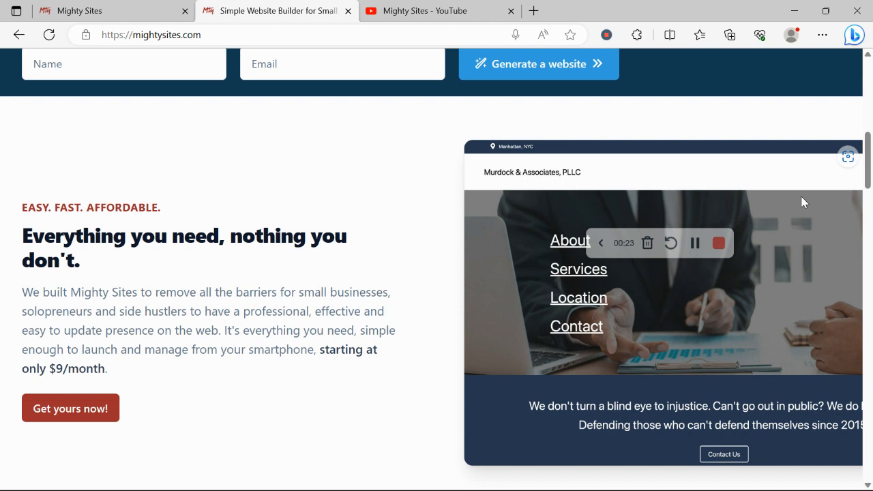
scroll(802, 202, down, 5)
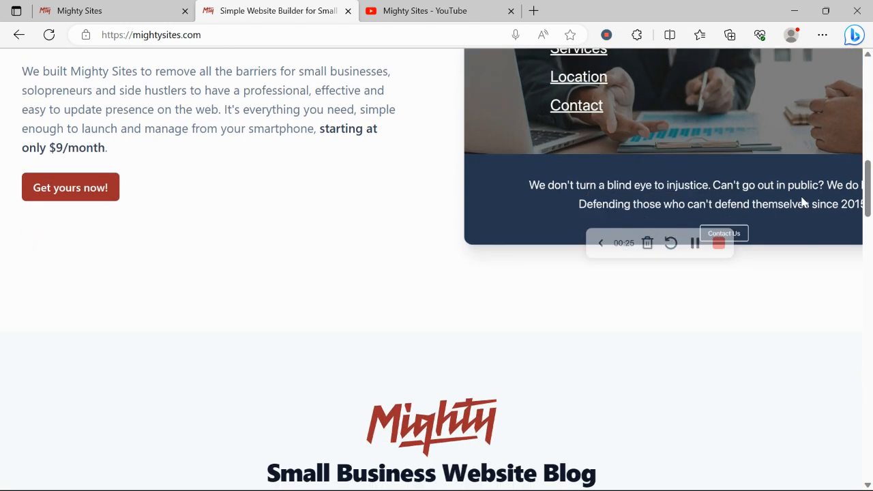
scroll(802, 201, down, 1)
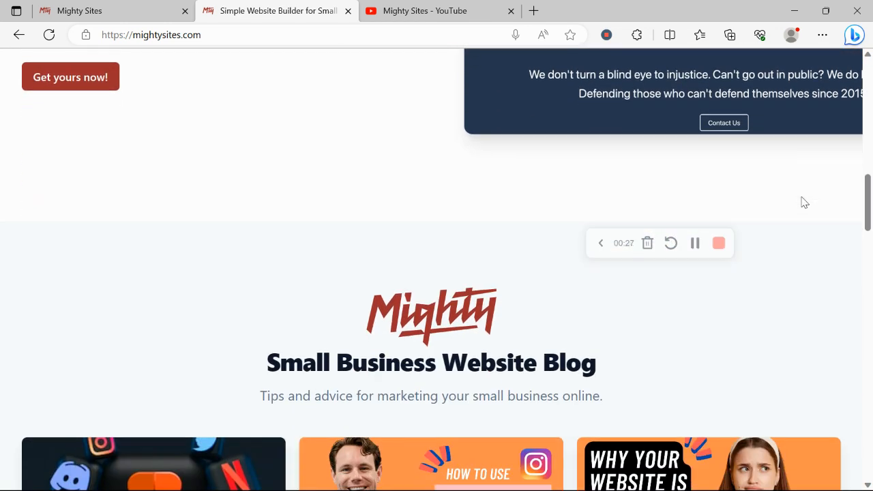
scroll(802, 202, down, 9)
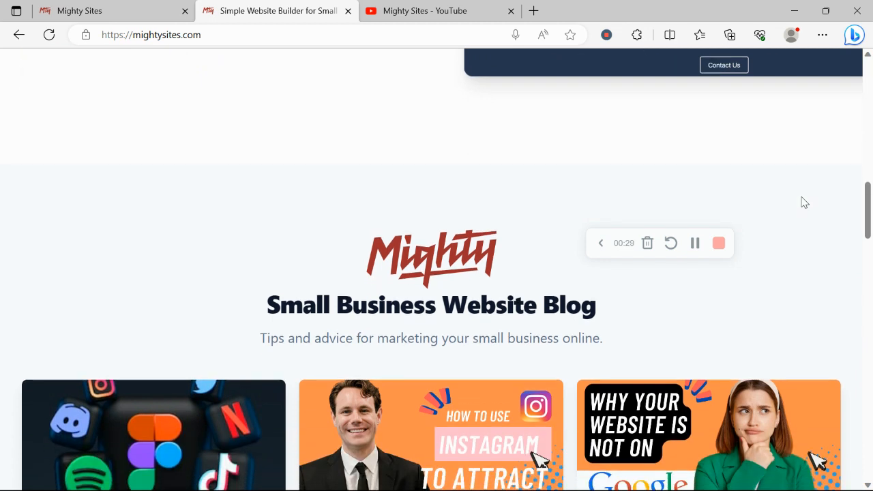
scroll(801, 202, down, 2)
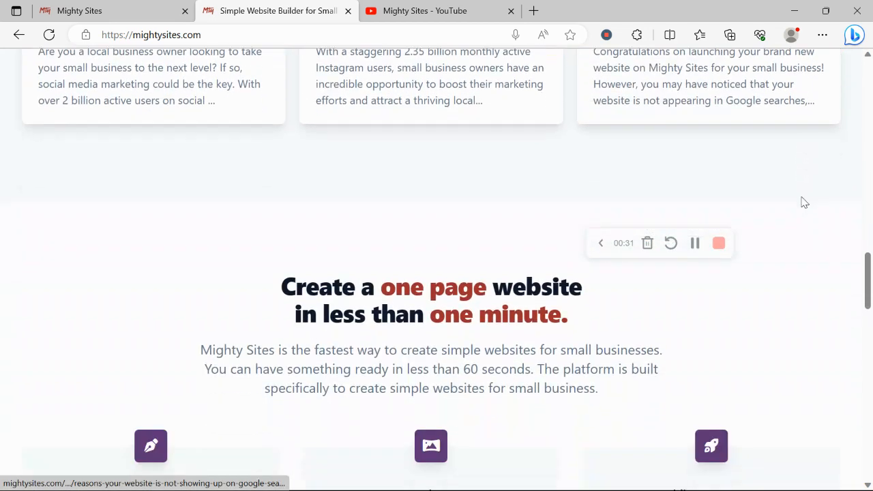
click(111, 6)
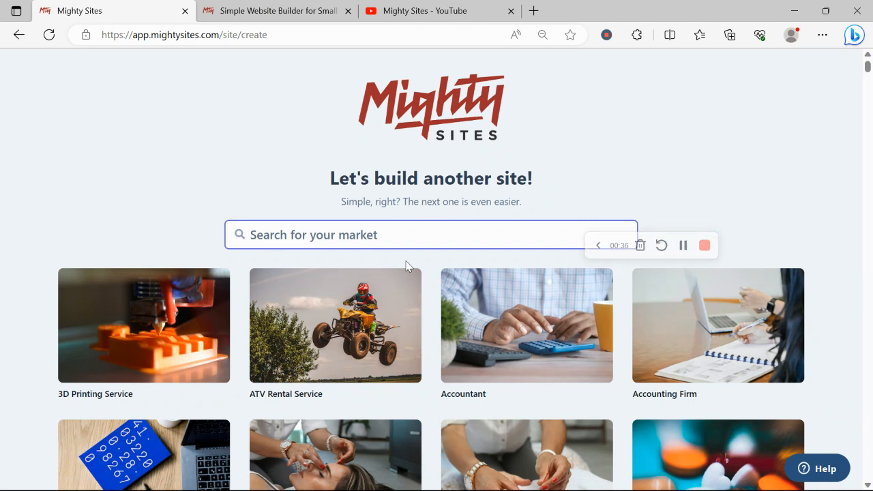
- Scroll the market templates down to the A rows and choose the Architect template
click(191, 196)
scroll(192, 196, down, 7)
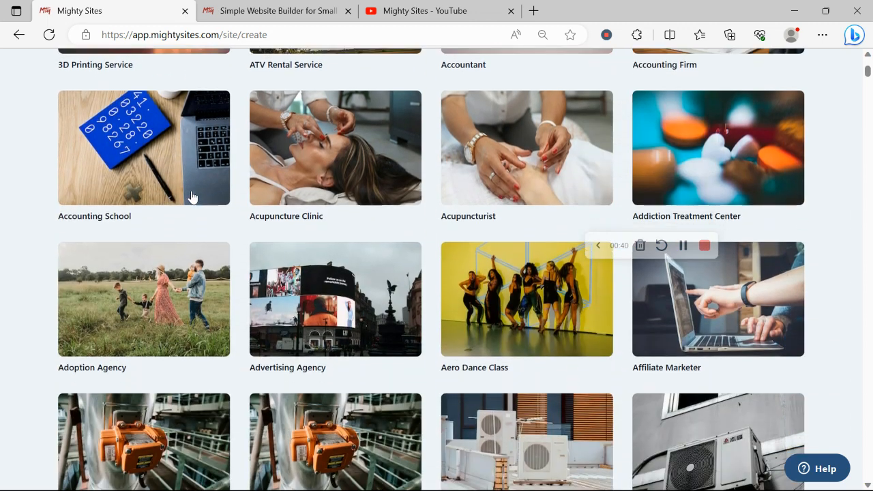
scroll(192, 196, down, 7)
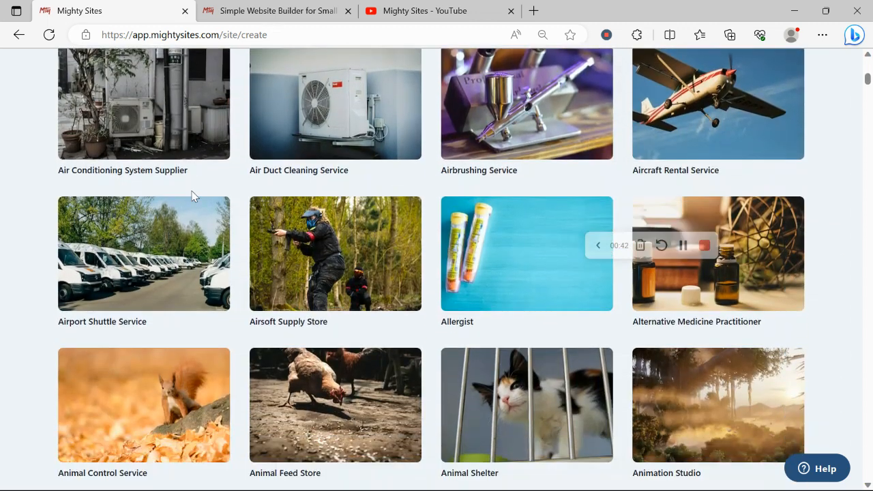
scroll(192, 196, down, 5)
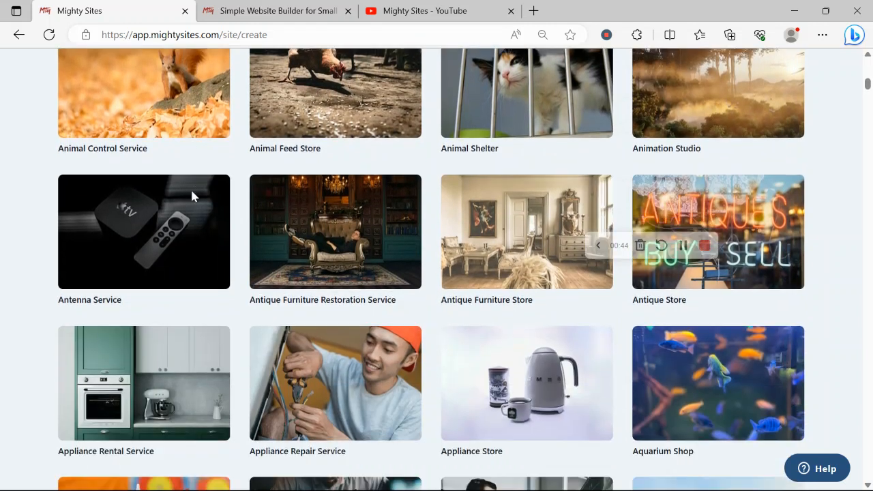
scroll(192, 196, down, 2)
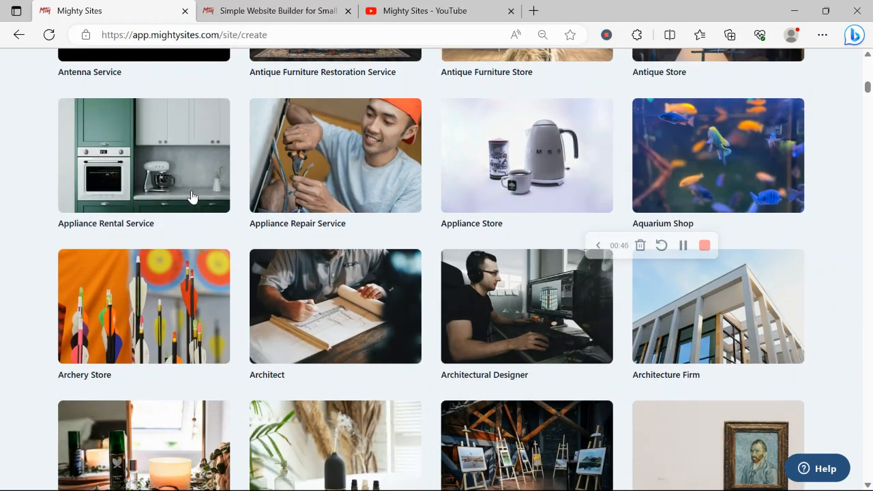
click(372, 309)
- Enter 'Rochelle's Architect Services' as the company name
key(Caps_Lock)
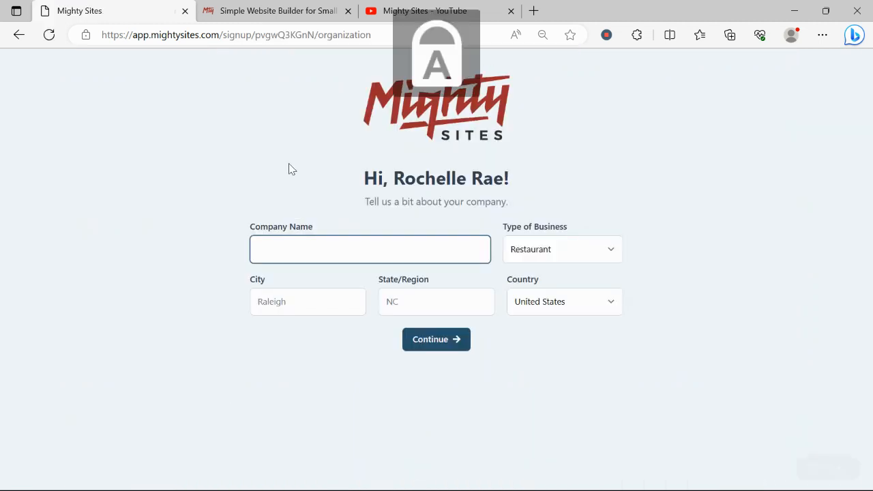
text(R)
key(Caps_Lock)
text(ochel)
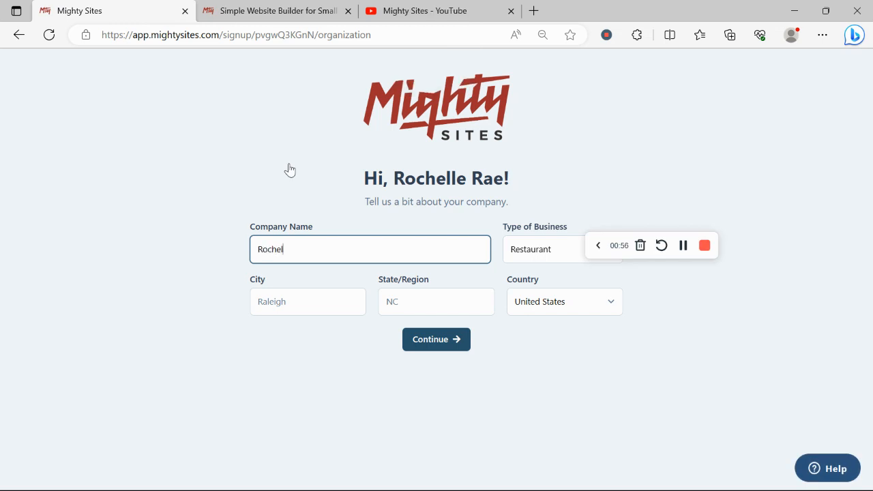
text(le's)
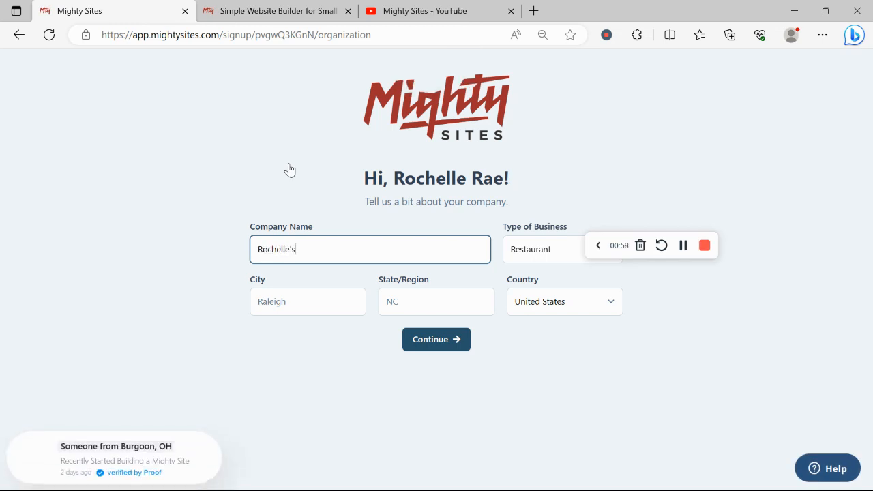
key(Caps_Lock)
text(A)
key(Caps_Lock)
text(rchitect S)
key(Caps_Lock)
text(t A)
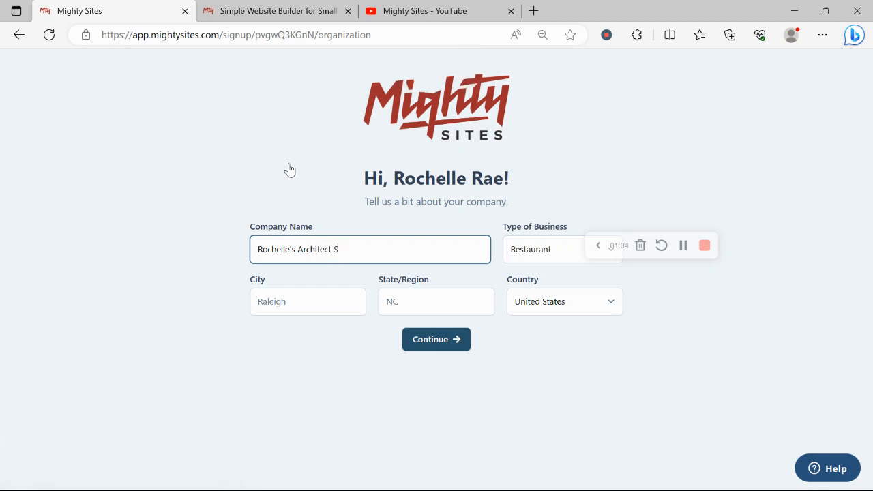
key(Caps_Lock)
text(erb)
key(BackSpace)
text(vices)
- Fill in Denver as the city and Colorado as the state
click(325, 311)
key(Caps_Lock)
text(D)
key(Caps_Lock)
text(enver)
click(420, 312)
key(Caps_Lock)
text(C)
key(Caps_Lock)
text(olo)
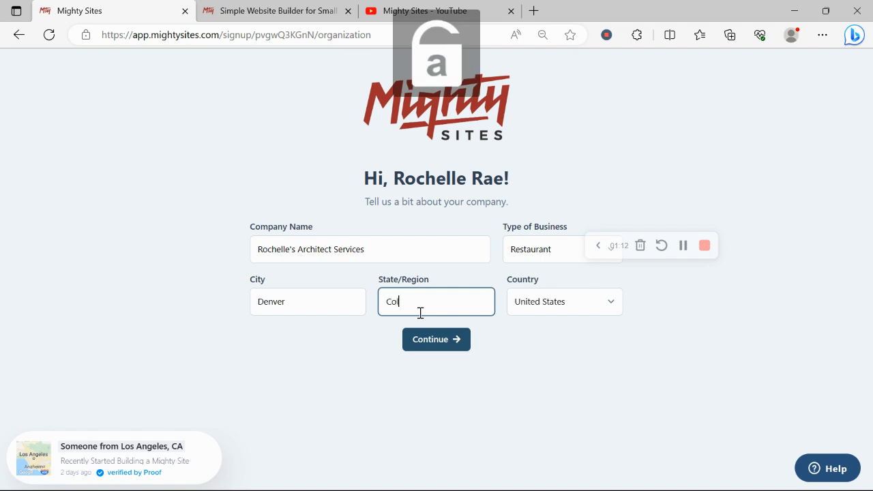
text(tado)
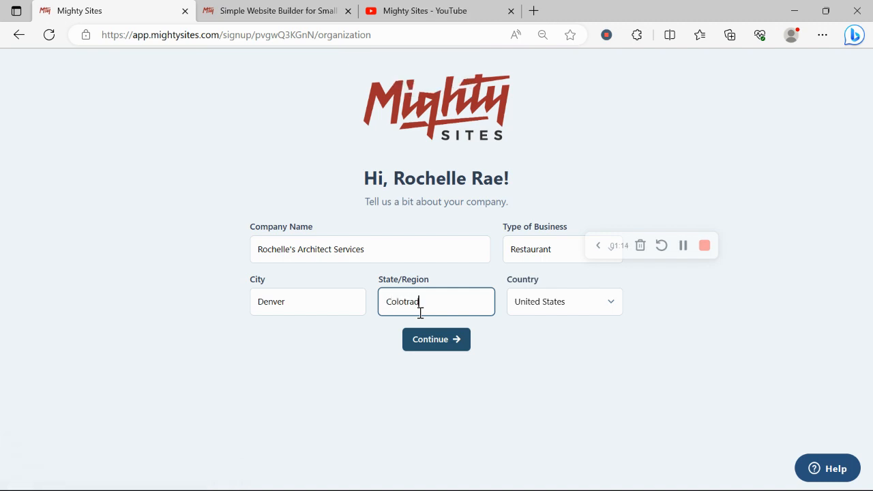
key(BackSpace)
key(BackSpace)
key(BackSpace)
text(rado)
- Set the business type to Service and submit the company details
click(536, 254)
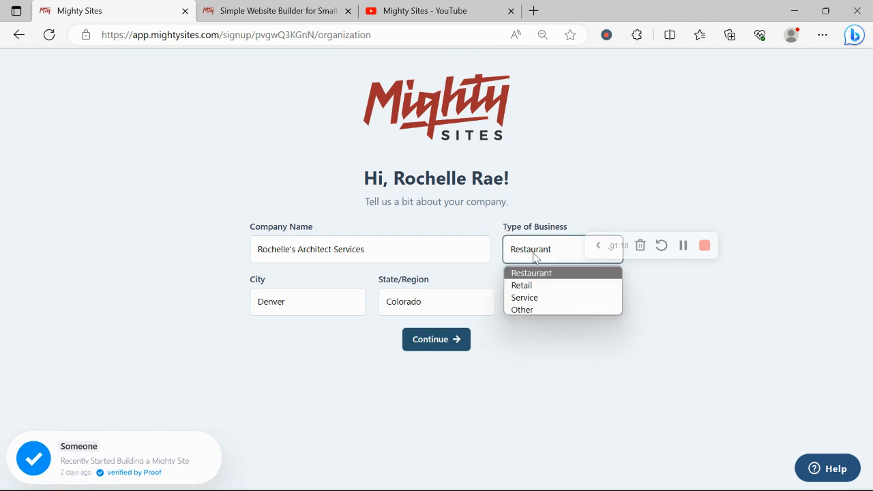
click(561, 300)
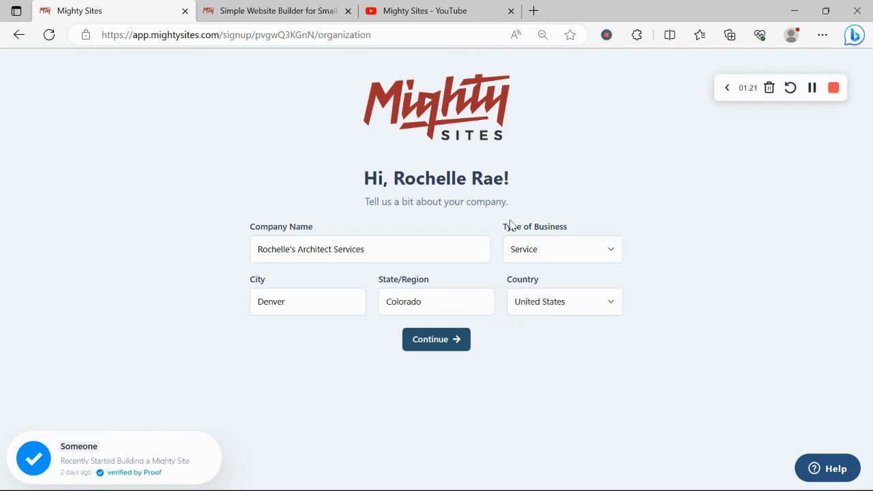
click(427, 351)
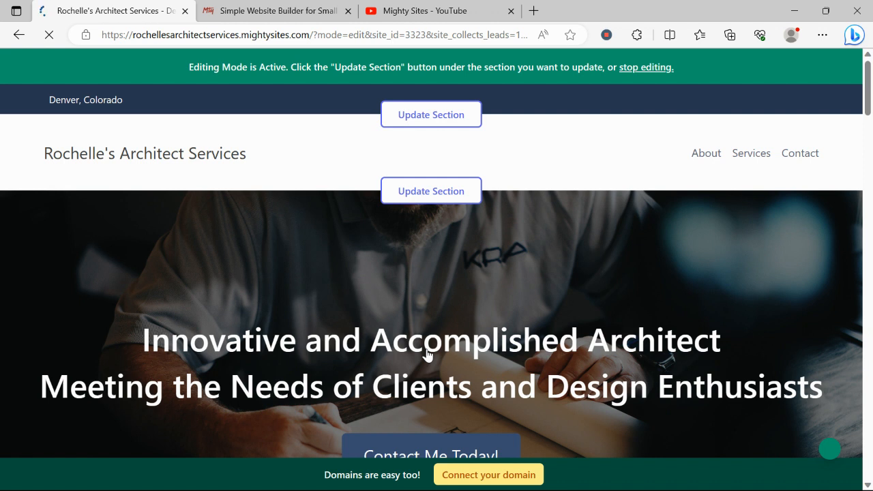
scroll(426, 353, down, 2)
scroll(426, 353, down, 6)
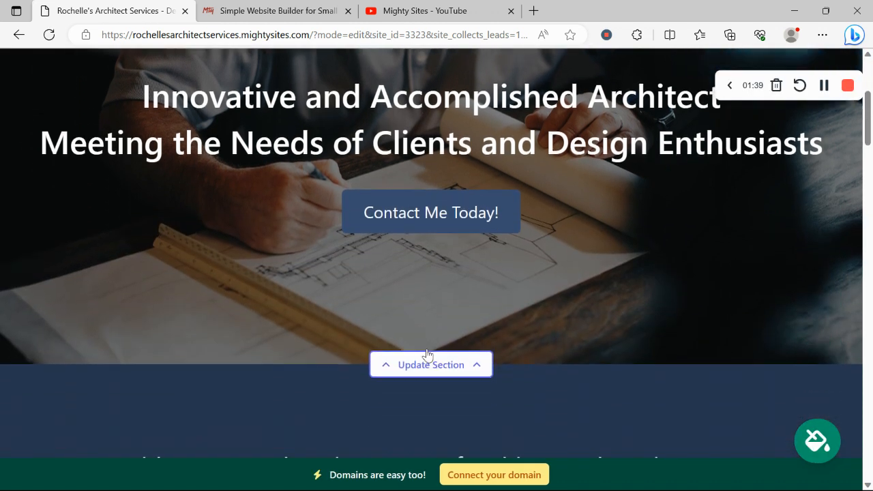
drag(69, 215, 631, 321)
click(376, 431)
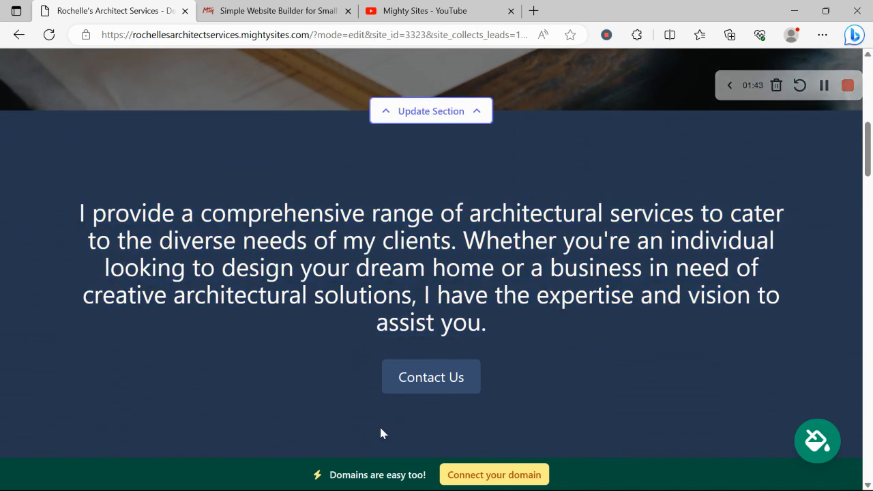
scroll(380, 430, down, 8)
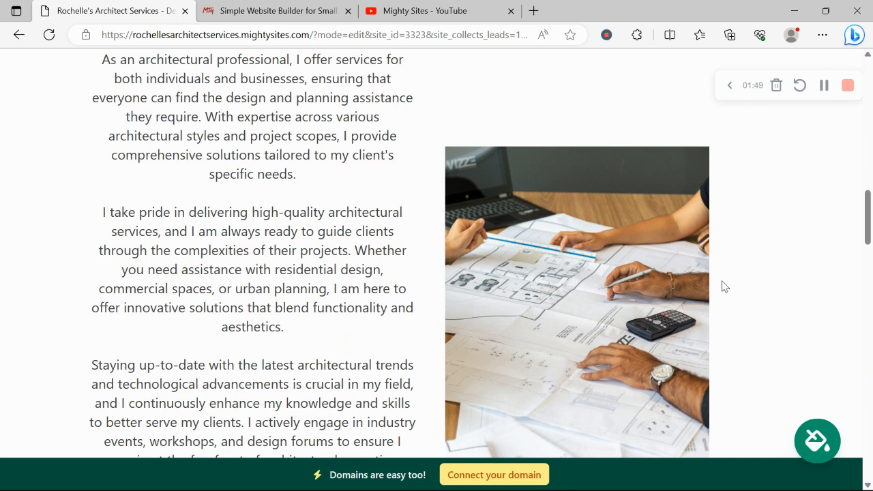
scroll(724, 285, down, 4)
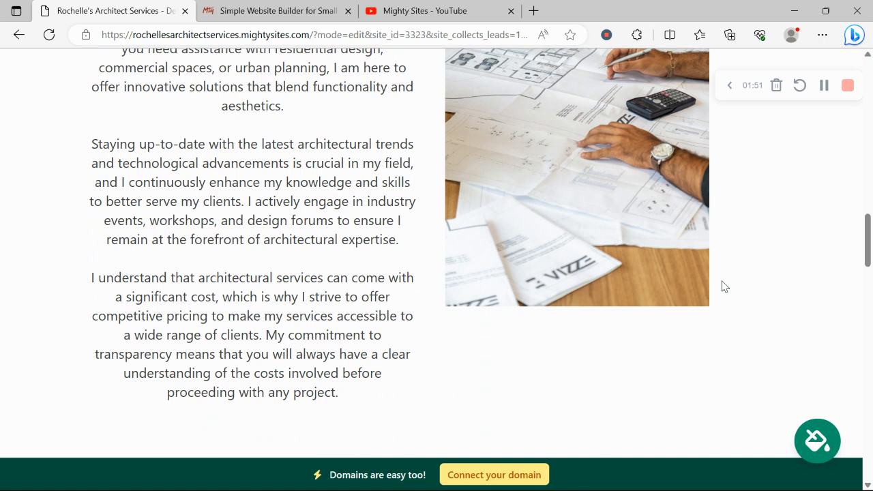
scroll(724, 286, down, 7)
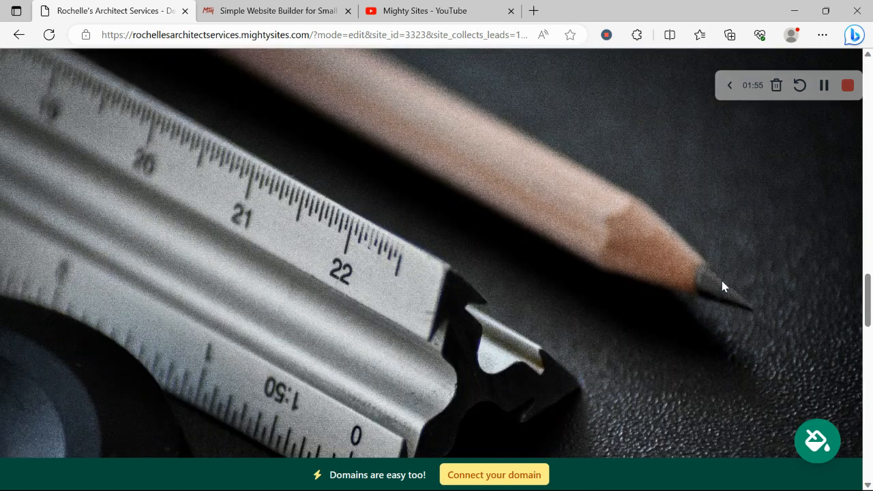
scroll(723, 286, down, 5)
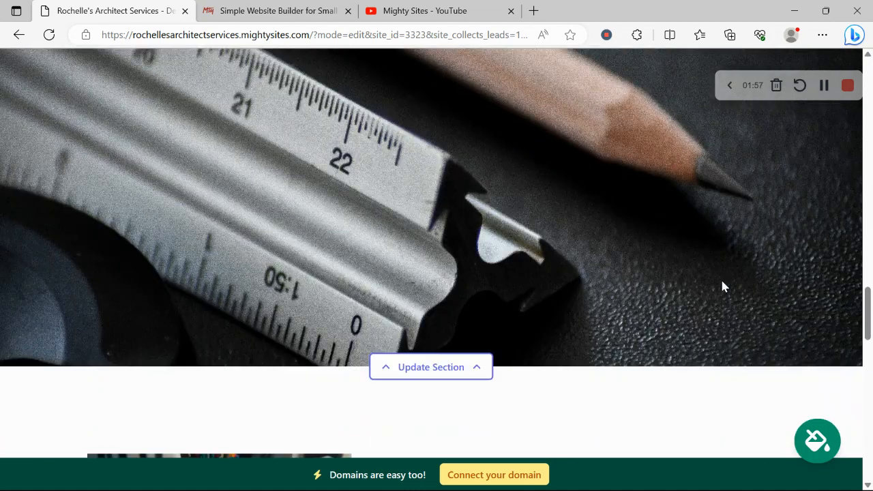
scroll(723, 286, down, 3)
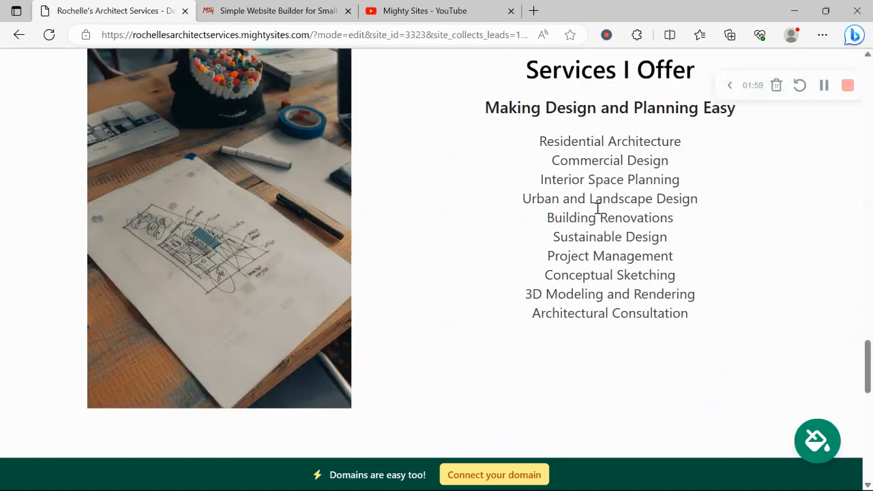
drag(463, 98, 720, 318)
click(430, 311)
scroll(430, 311, down, 8)
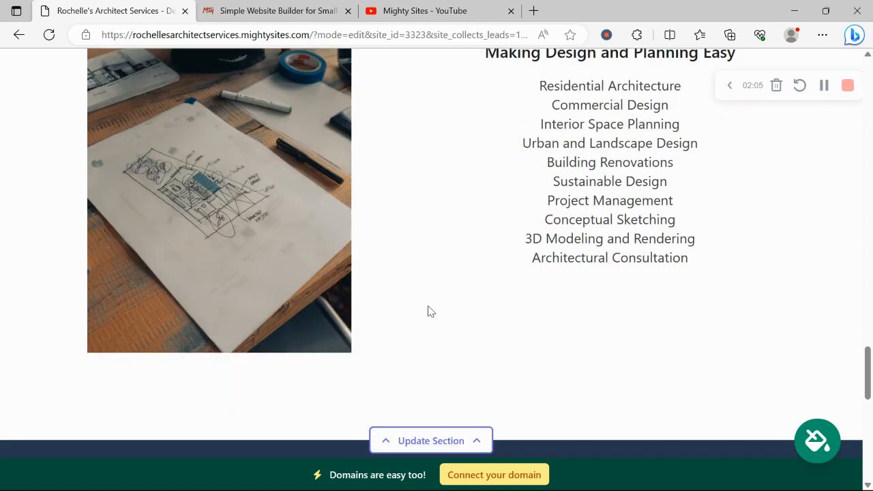
scroll(429, 311, down, 2)
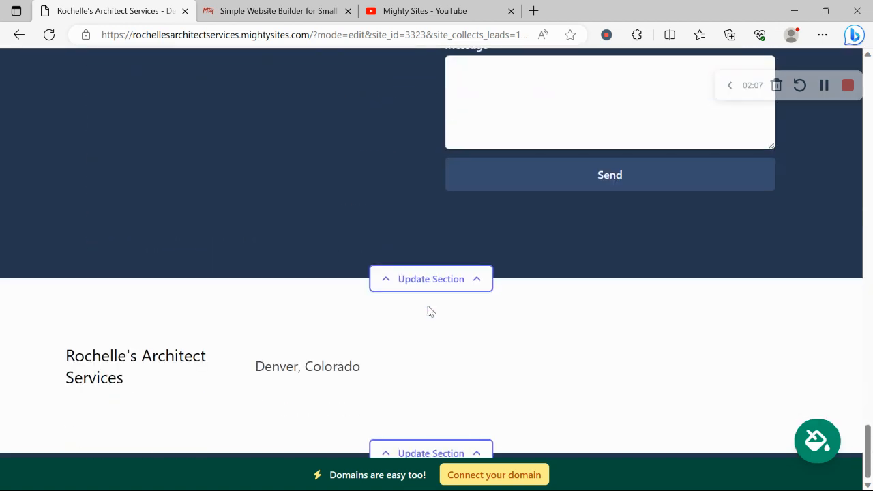
scroll(428, 311, up, 10)
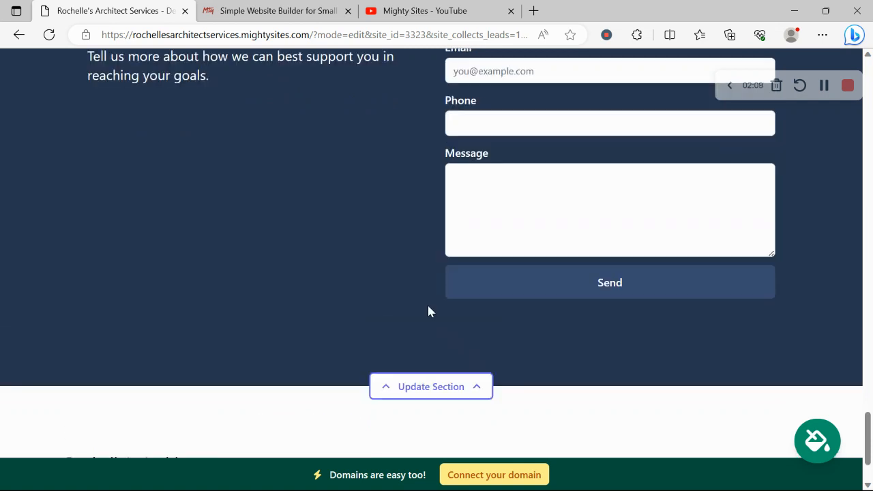
scroll(428, 311, up, 10)
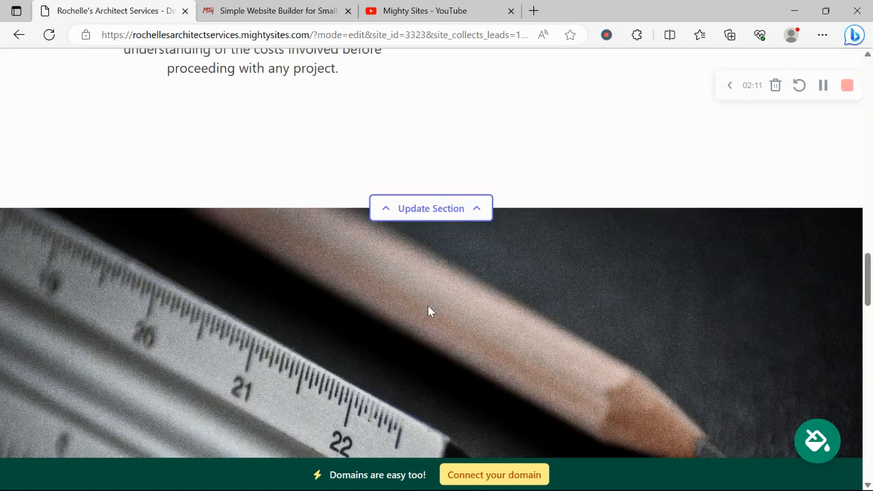
scroll(429, 310, up, 3)
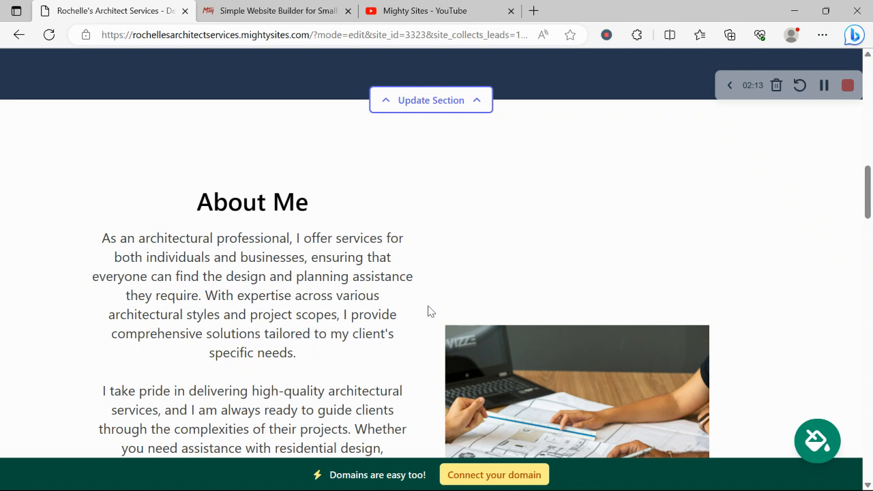
scroll(428, 311, up, 3)
scroll(428, 310, up, 8)
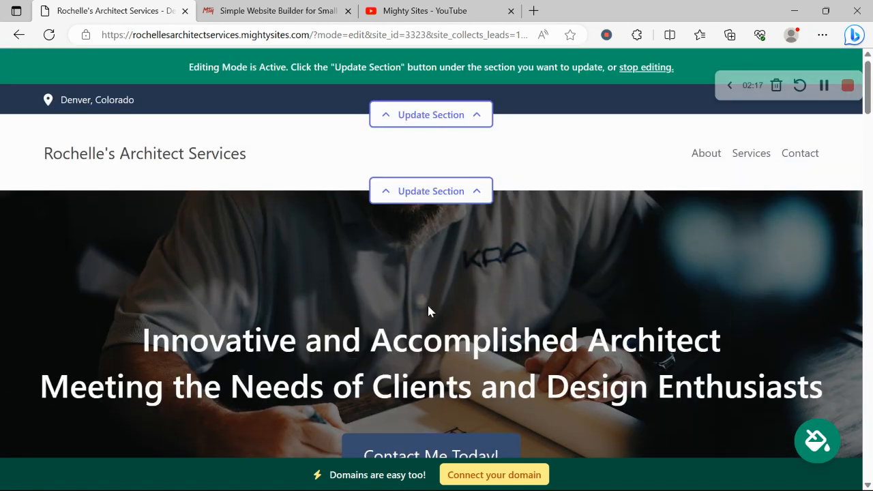
- Enter the organization e-mail, show it on the site, and add the business phone number
click(411, 116)
click(418, 222)
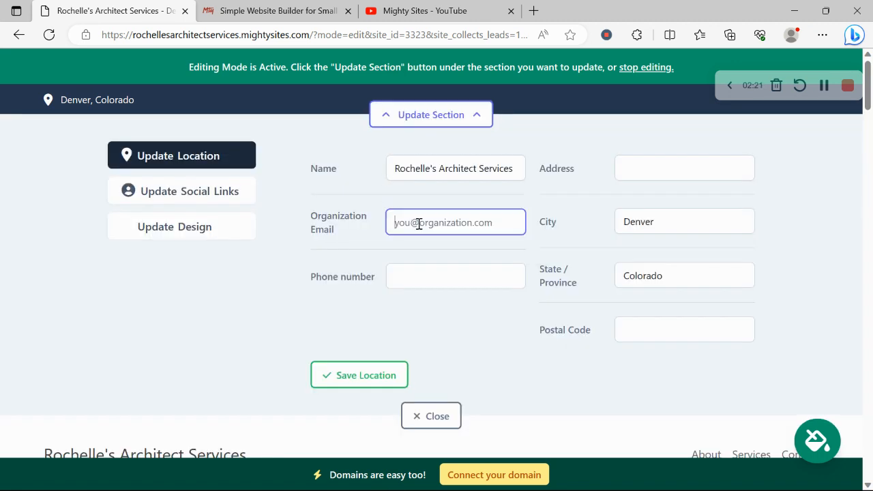
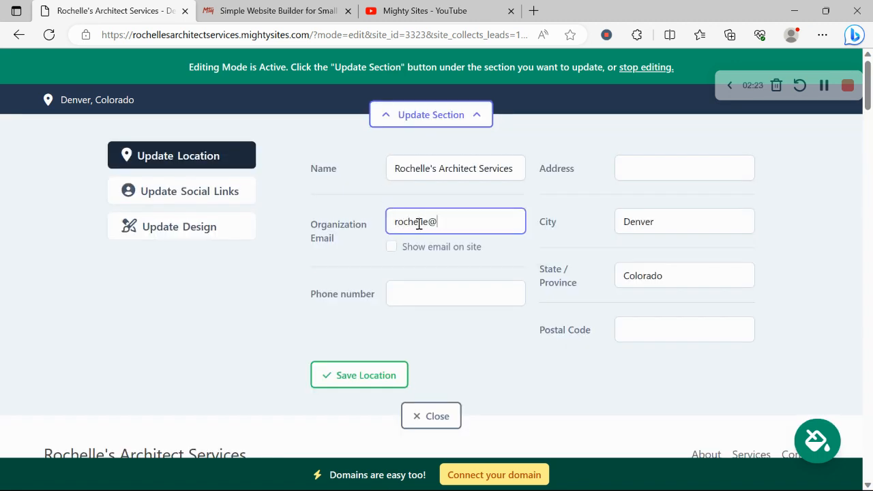
click(730, 90)
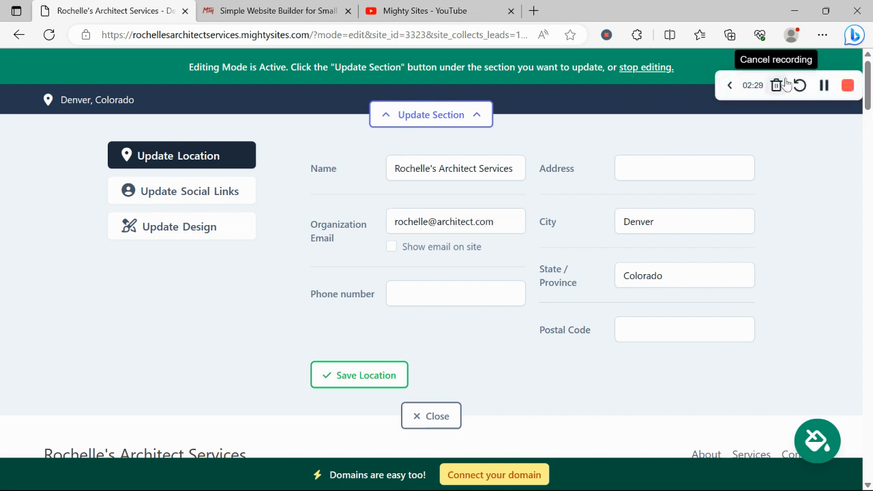
click(391, 247)
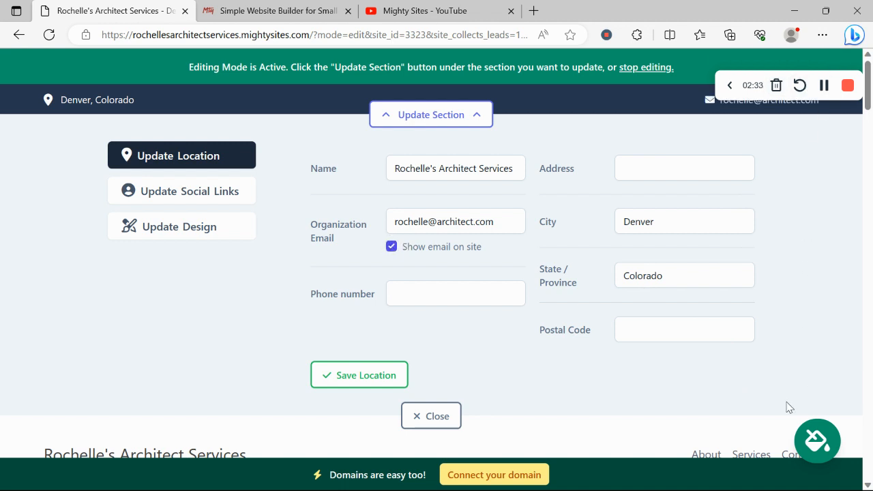
drag(717, 75, 720, 489)
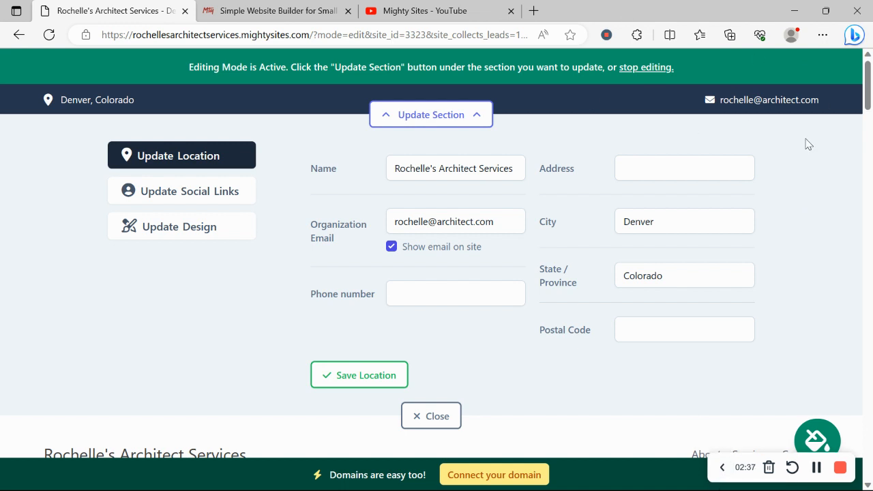
click(427, 301)
text(457-9876)
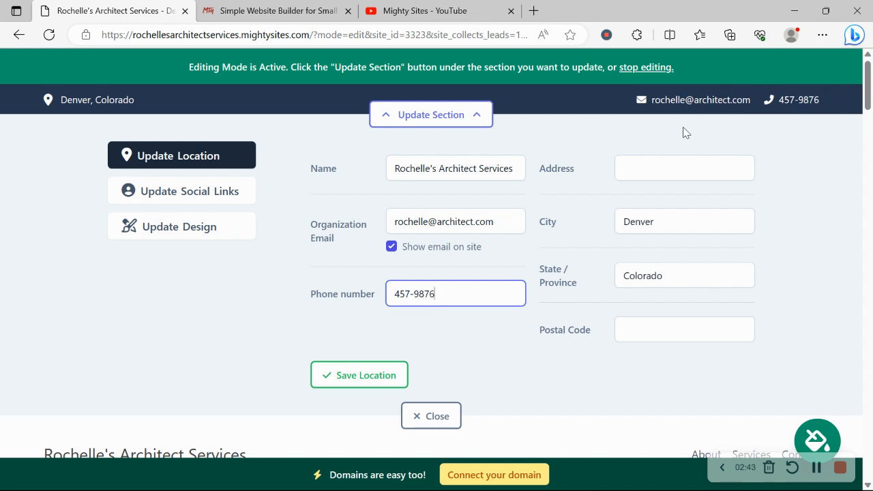
- Enter the business street address and postal code, then save the location
click(641, 173)
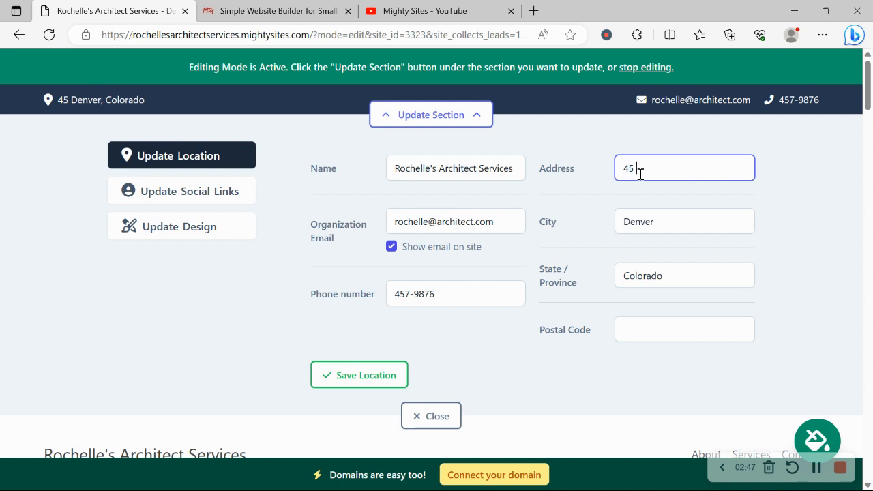
key(Caps_Lock)
key(Caps_Lock)
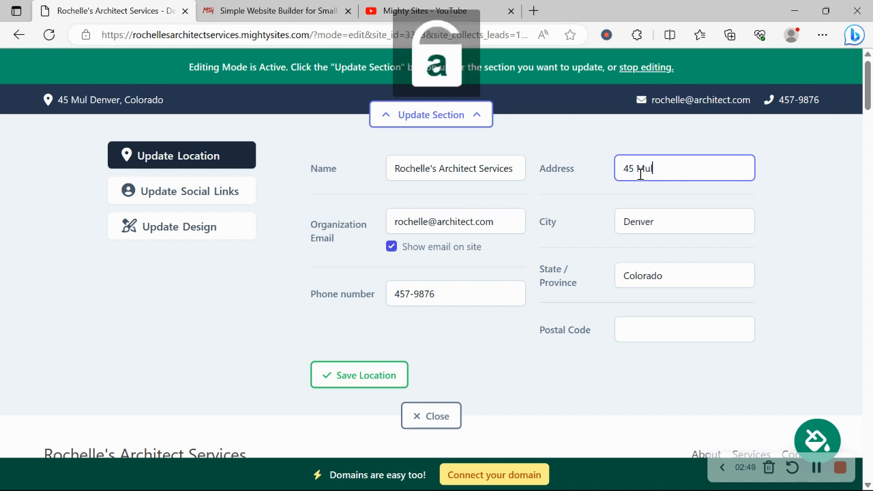
key(Caps_Lock)
key(Caps_Lock)
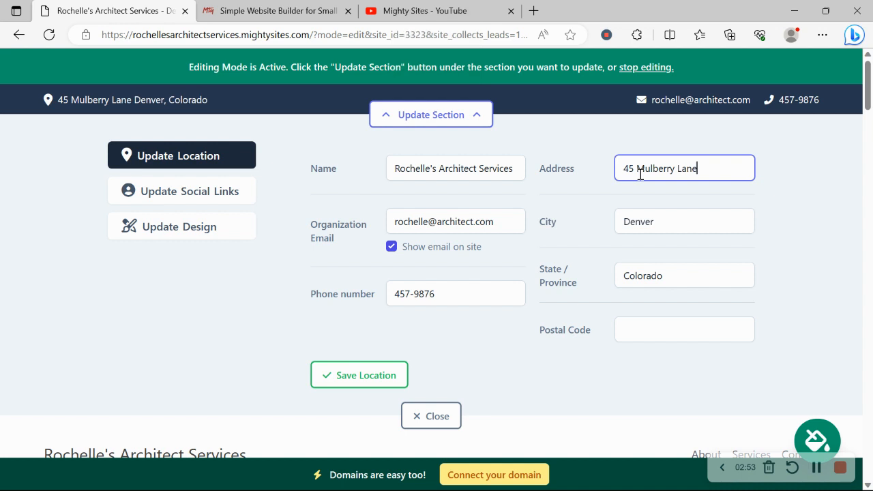
click(675, 323)
text(405679)
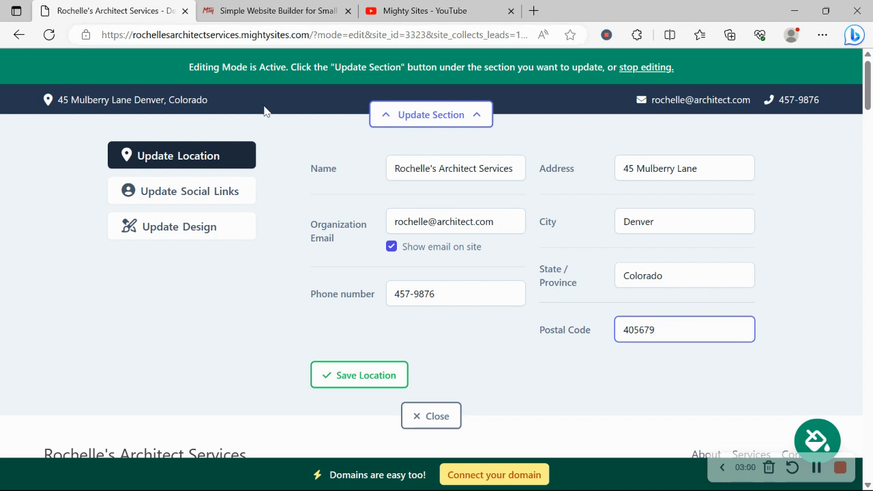
click(382, 386)
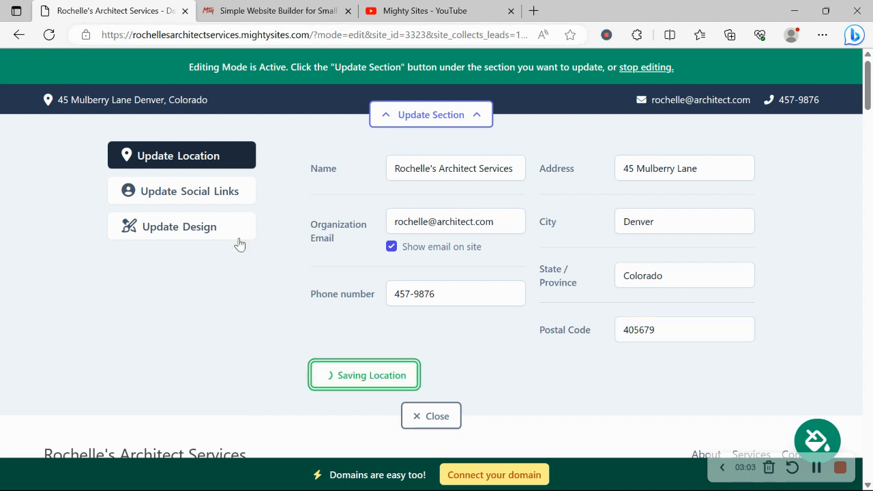
click(216, 189)
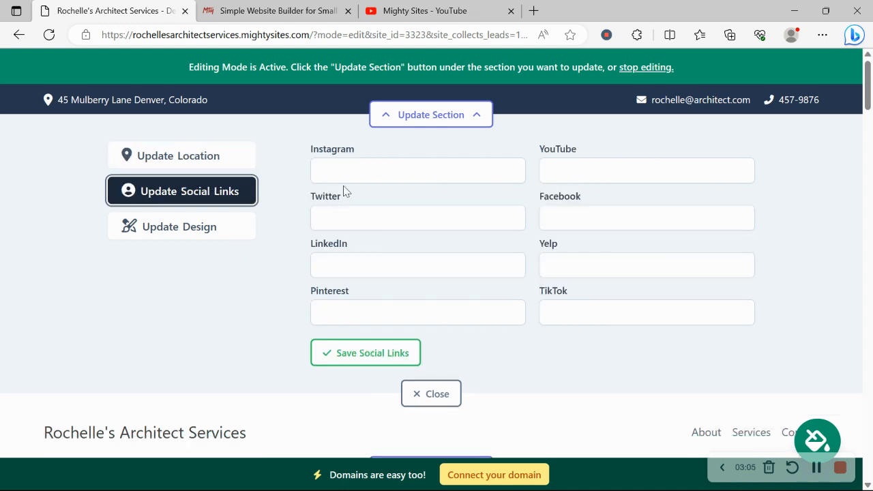
- Link the Instagram account 'mightysites' and close the social links editor
click(376, 173)
text(mightysites)
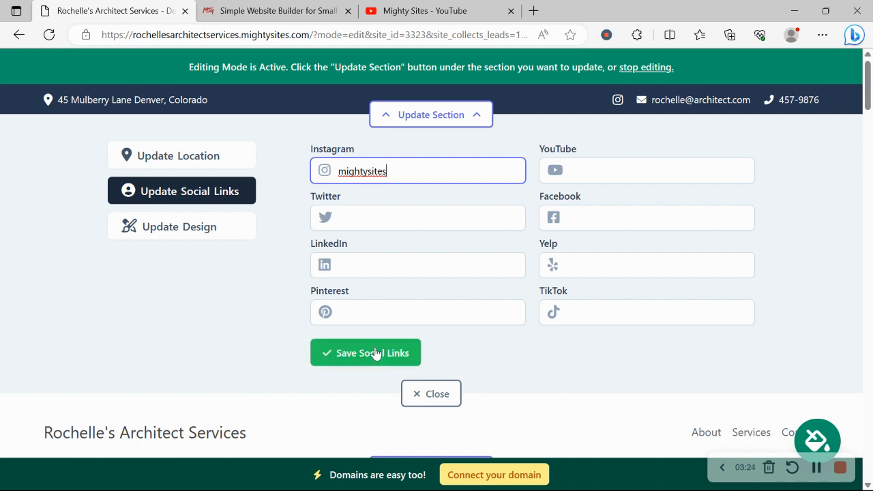
click(434, 395)
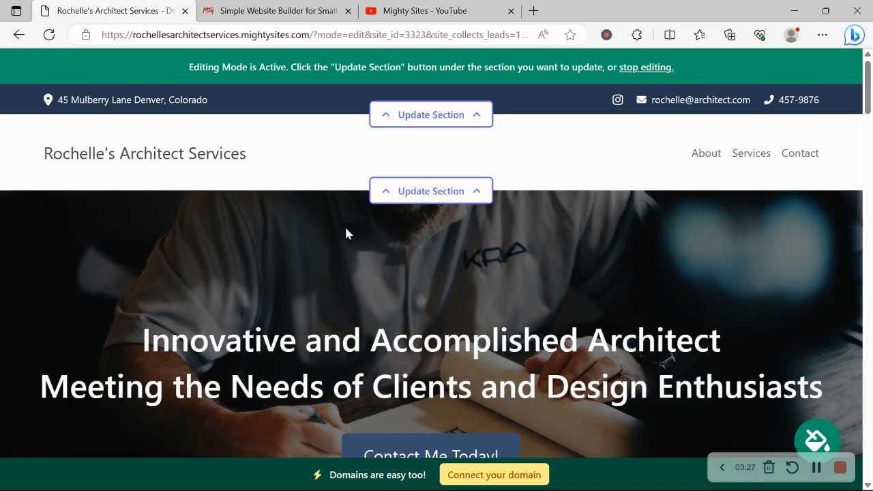
- Upload 'Mighty Sites Logo YouTube' from Pictures as the header logo, save it and close the editor
click(430, 193)
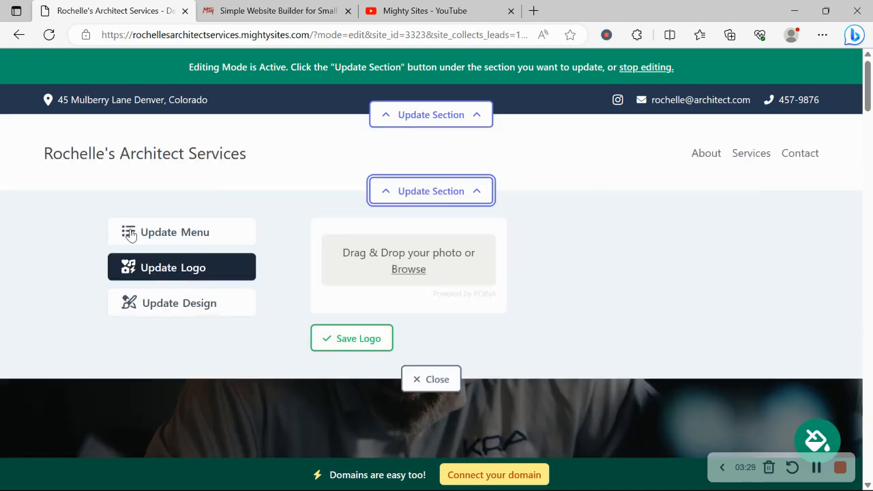
click(407, 270)
click(67, 224)
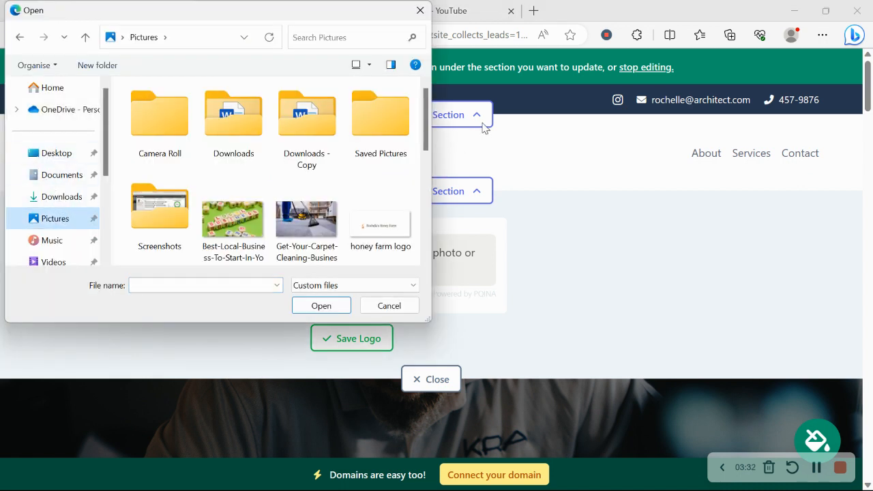
drag(425, 116, 429, 173)
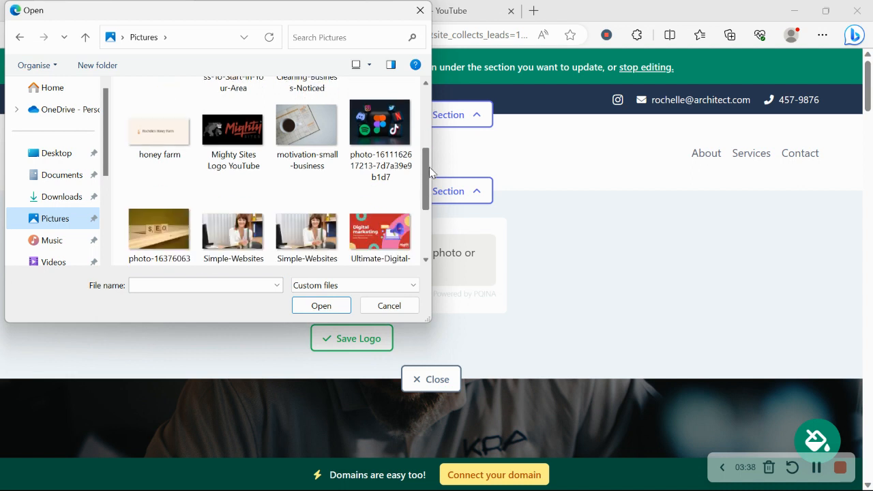
double_click(229, 139)
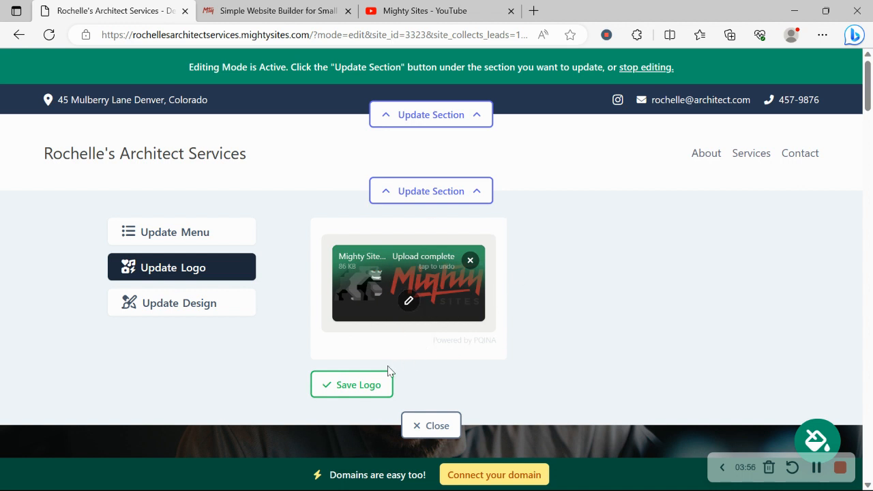
click(379, 383)
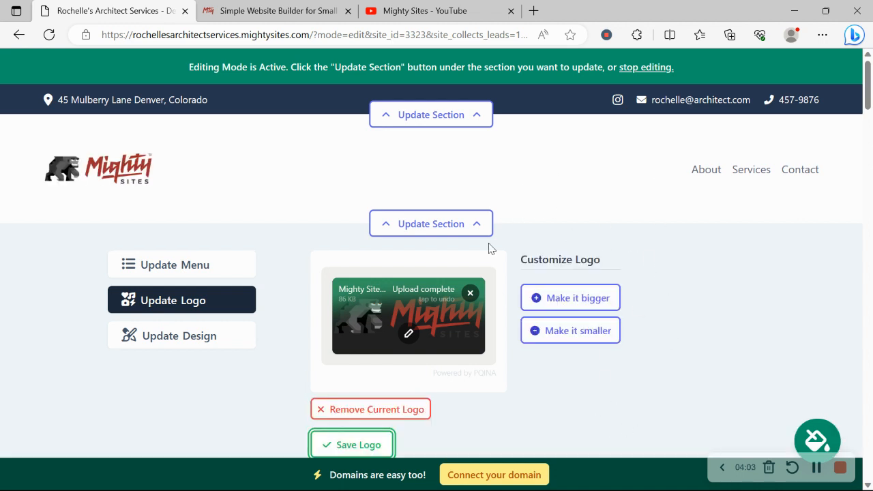
scroll(134, 220, down, 6)
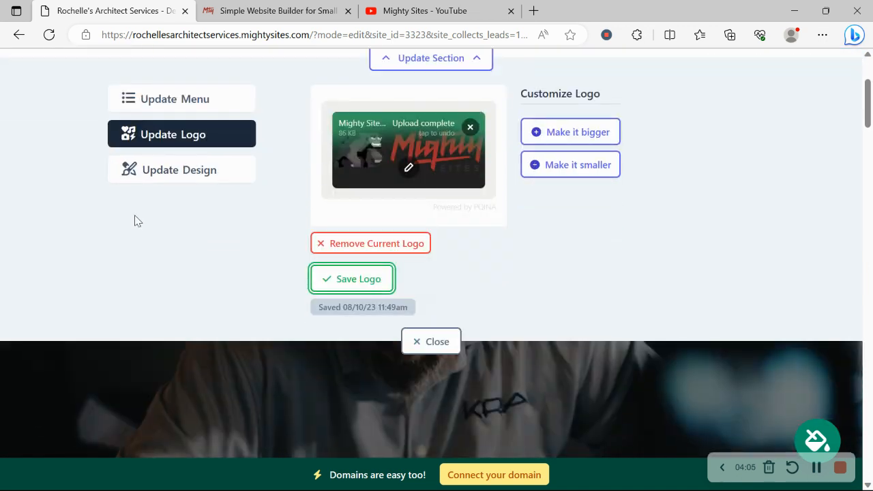
click(430, 289)
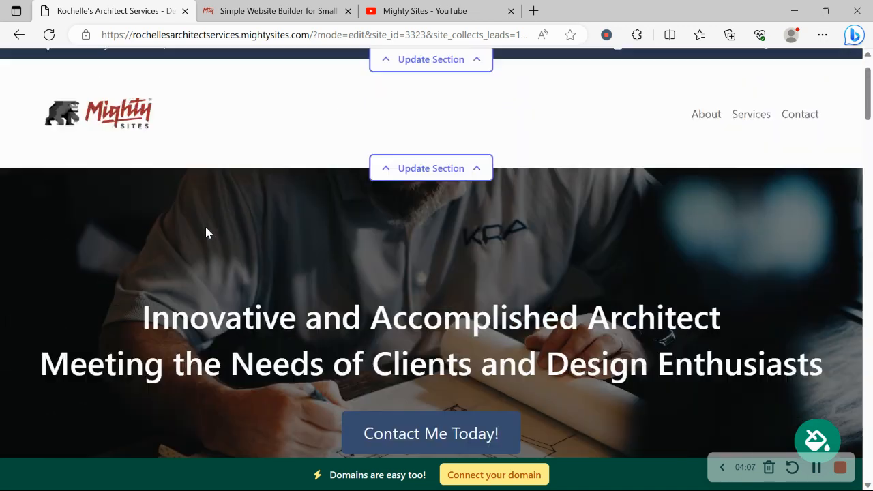
scroll(208, 233, down, 5)
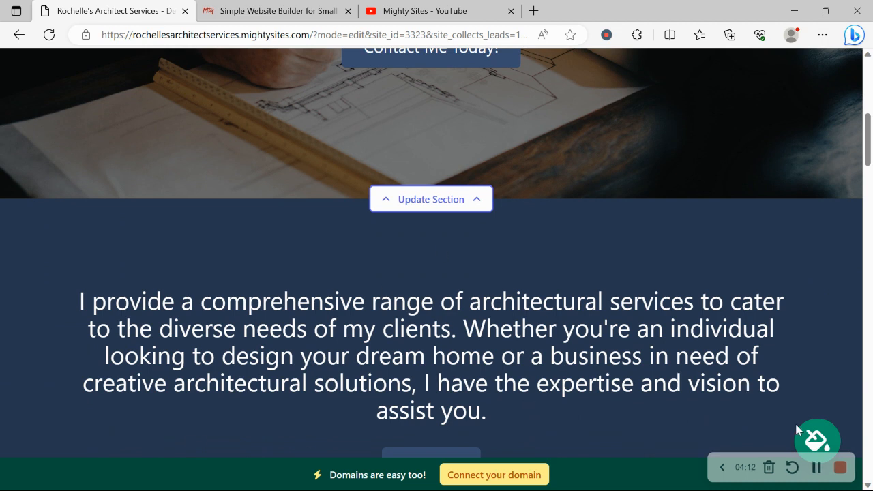
- Browse the theme palettes and apply the dark-green and sage colour theme
click(820, 427)
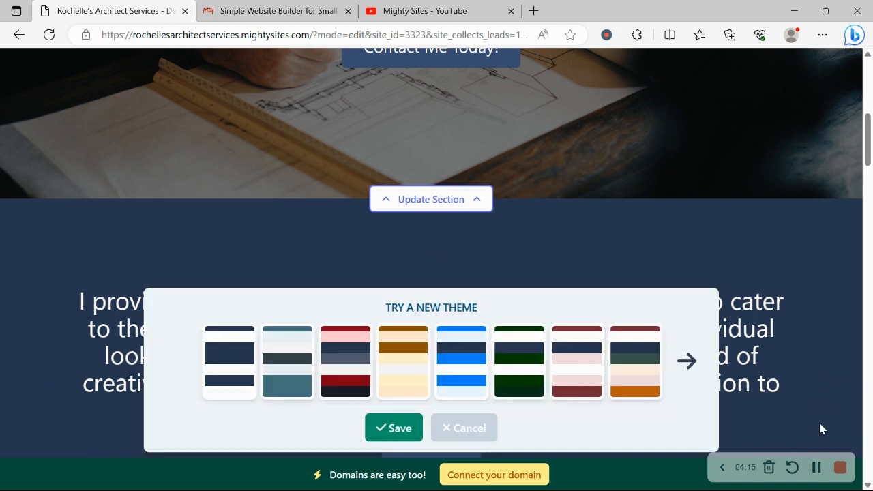
click(676, 348)
click(678, 350)
click(678, 350)
click(678, 350)
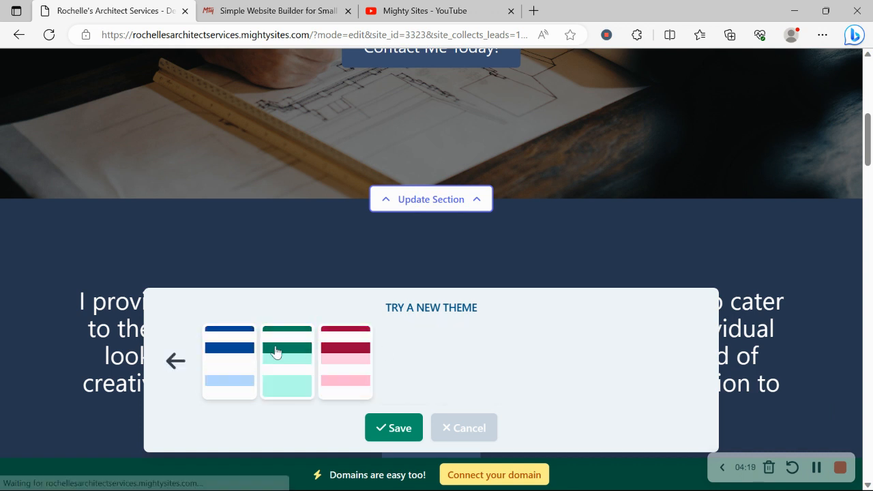
click(175, 361)
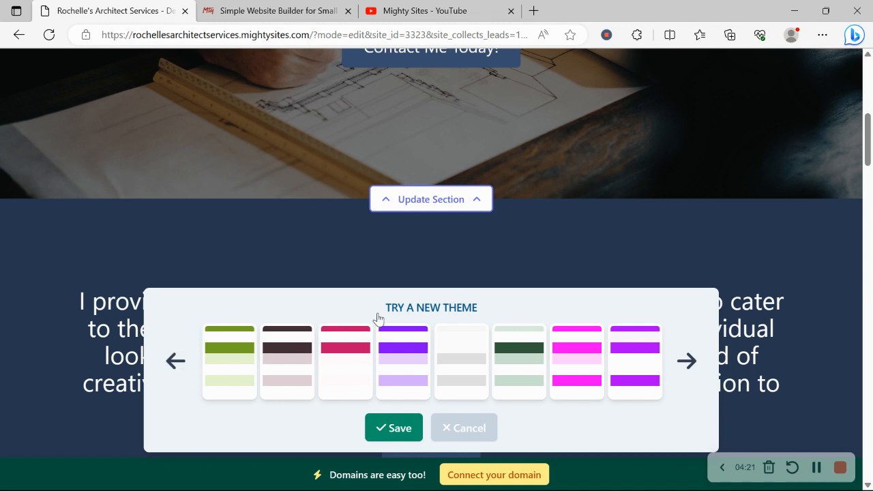
click(511, 368)
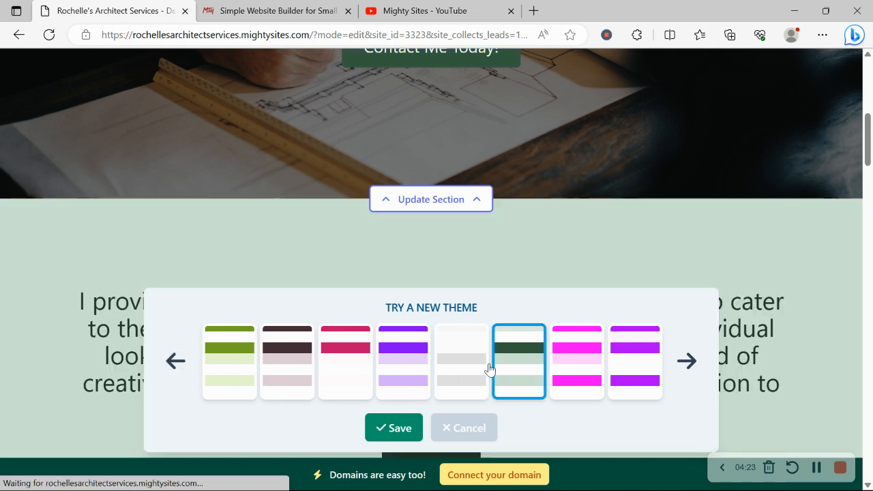
click(418, 427)
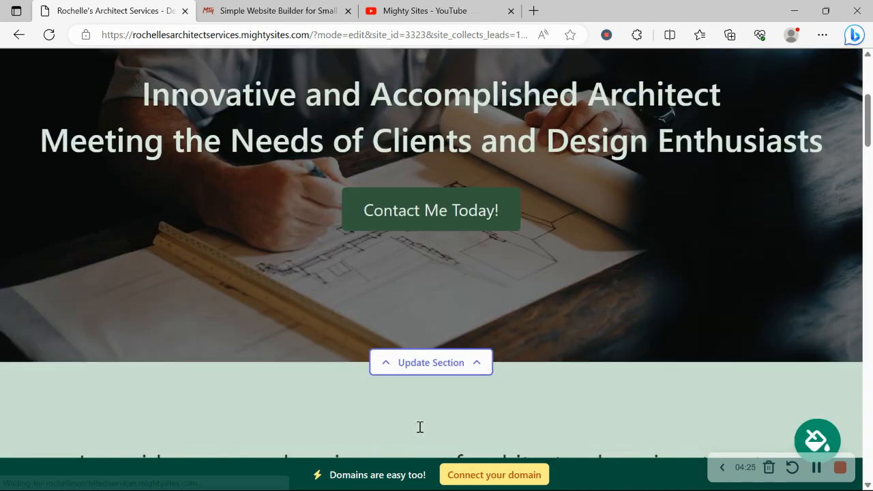
scroll(420, 426, up, 3)
scroll(420, 427, down, 4)
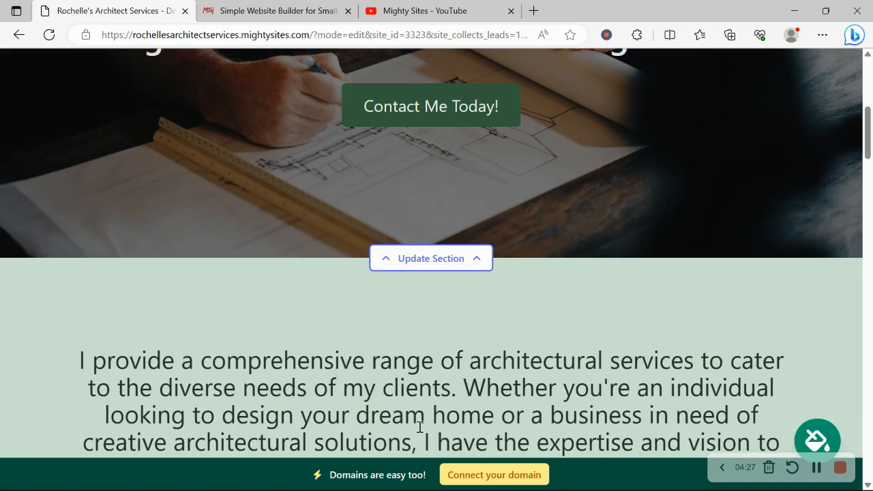
- Open the hero's image options and browse the stock photo library without changing the photo
click(462, 255)
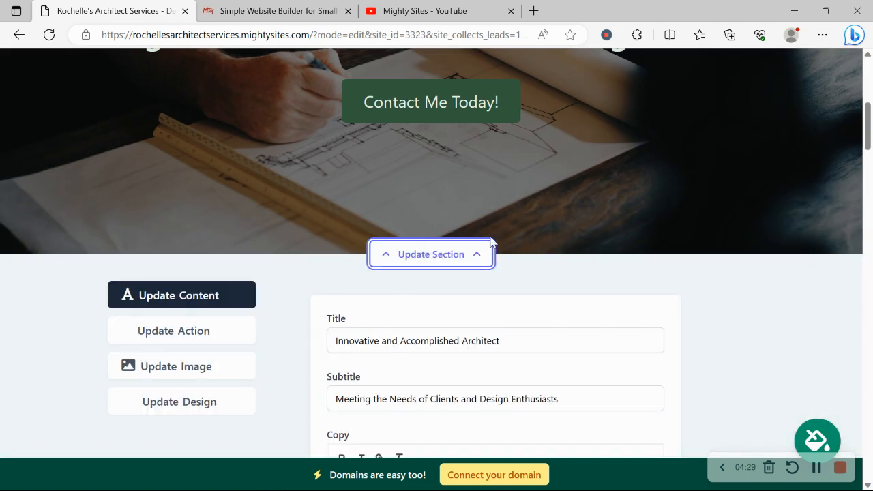
scroll(490, 239, down, 2)
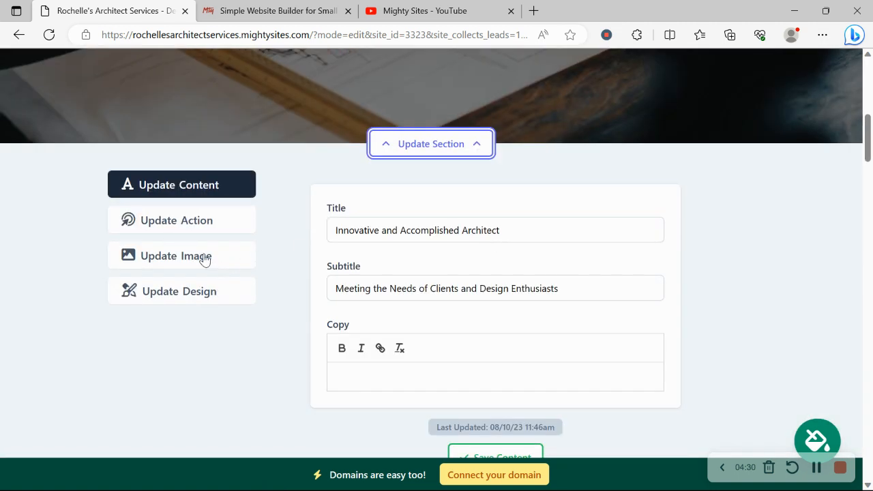
click(205, 260)
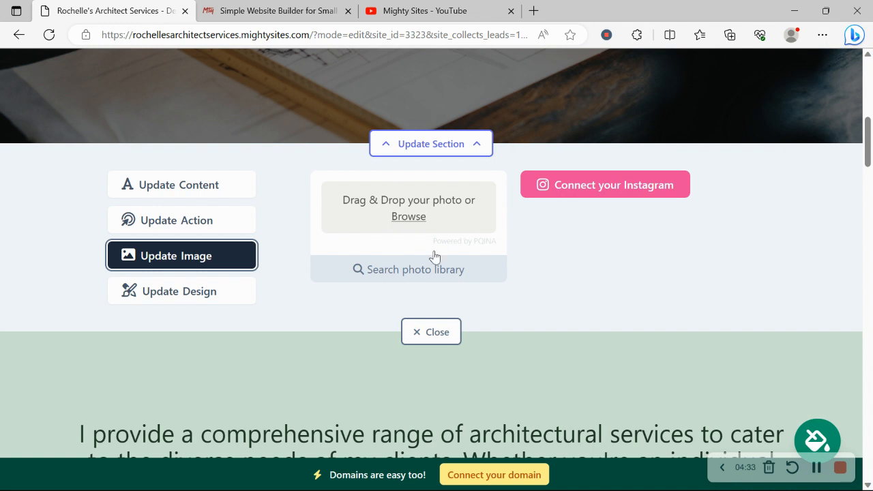
click(426, 269)
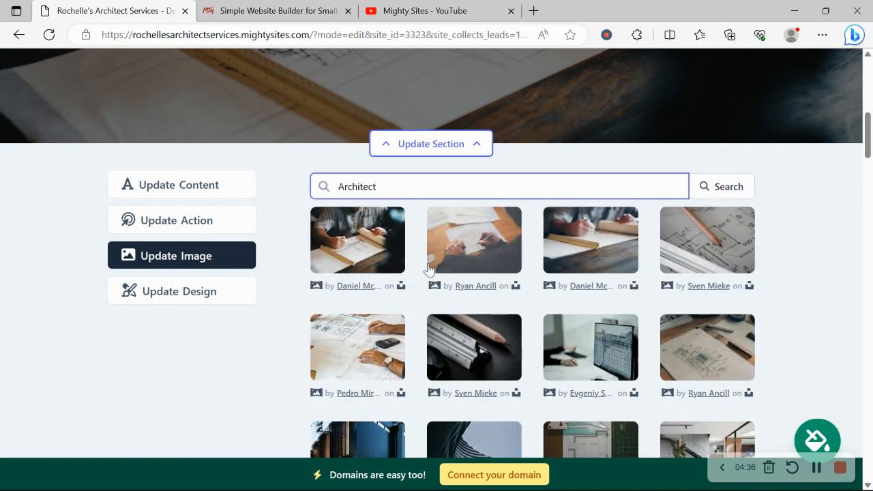
scroll(822, 253, down, 2)
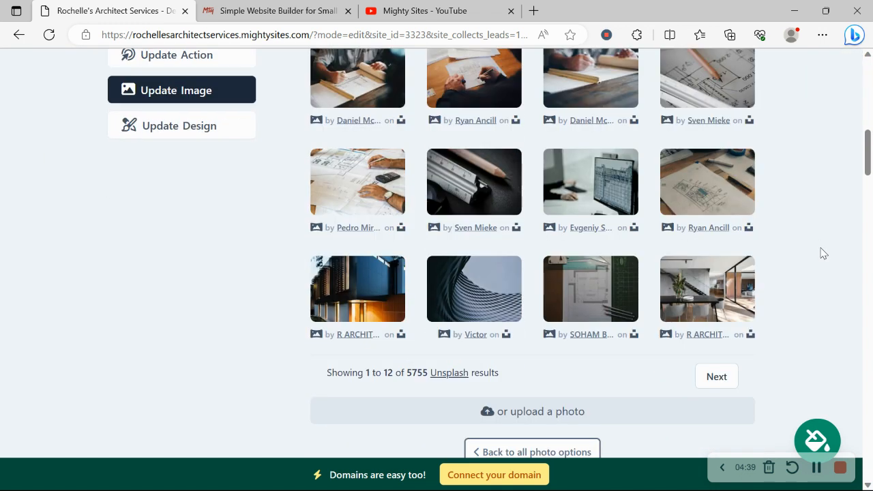
scroll(823, 253, up, 1)
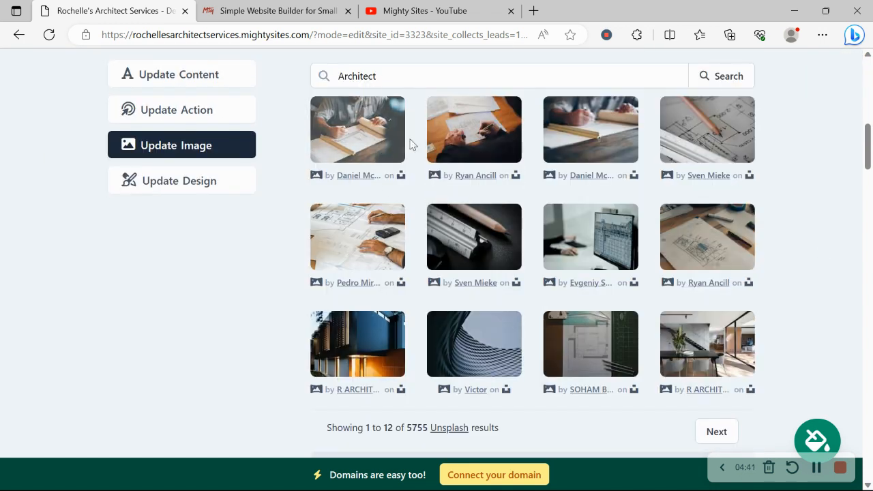
scroll(410, 144, down, 2)
scroll(410, 143, up, 1)
scroll(410, 144, down, 1)
click(574, 404)
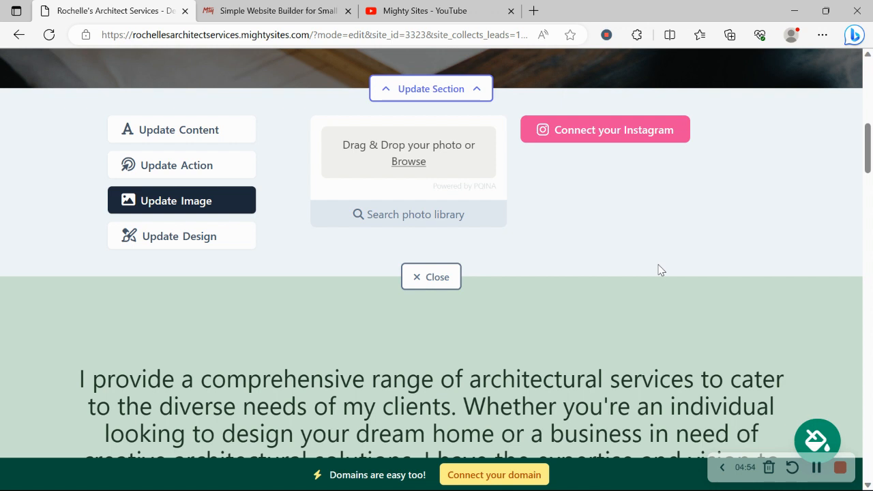
- Review the hero button's link choices and cancel, keeping the Home Lead Form link
click(231, 166)
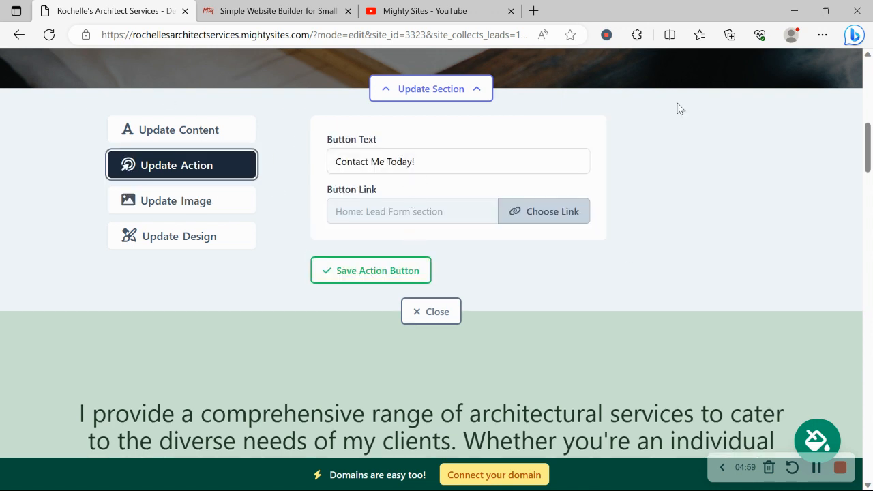
mouse_move(867, 148)
mouse_down()
mouse_move(868, 124)
mouse_move(867, 137)
mouse_up()
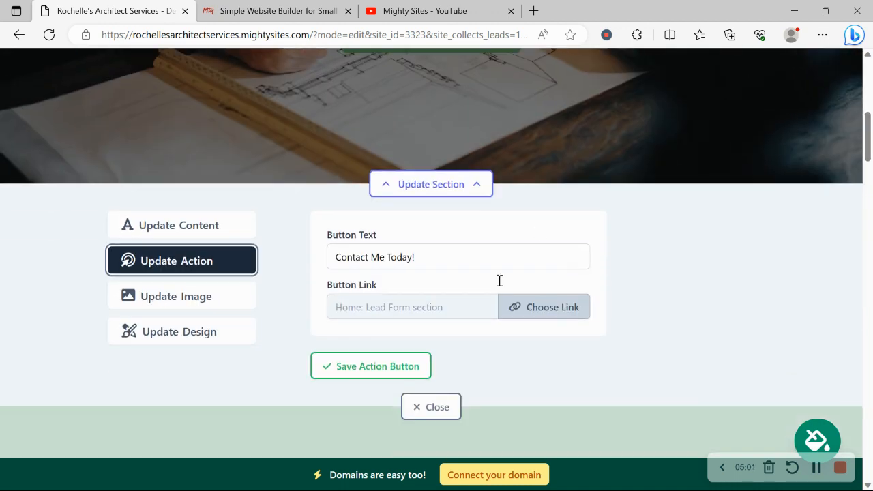
click(525, 302)
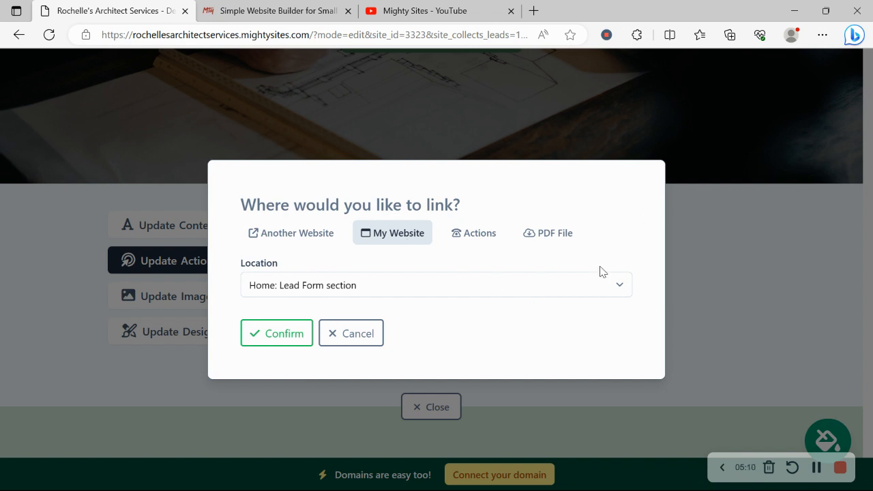
click(467, 235)
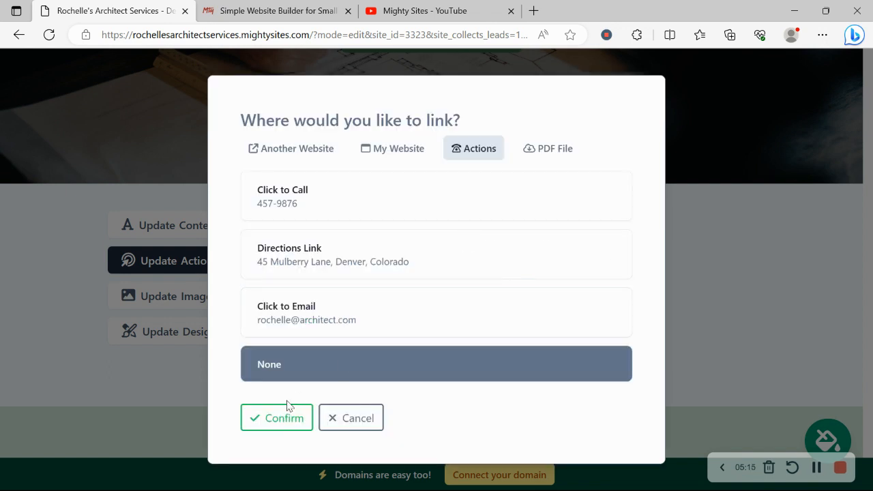
click(348, 422)
- Close the hero panel, review the whole page, and start connecting a custom domain
click(448, 415)
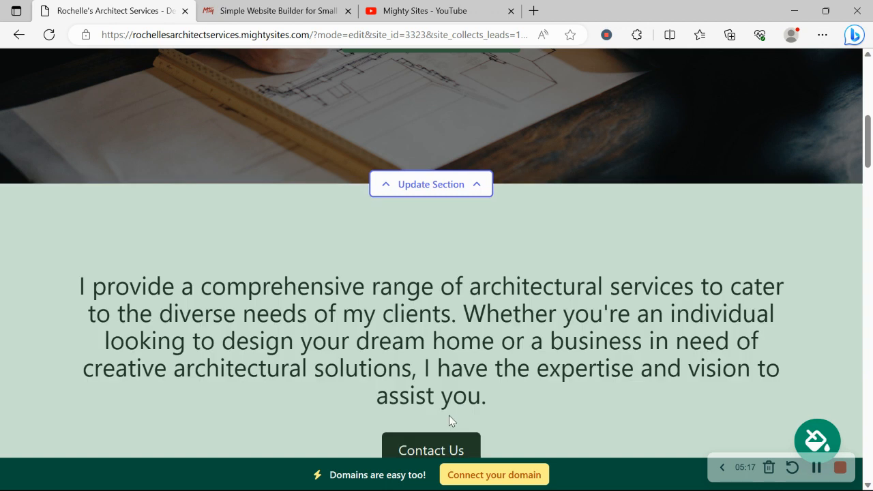
scroll(449, 420, up, 3)
scroll(449, 420, down, 7)
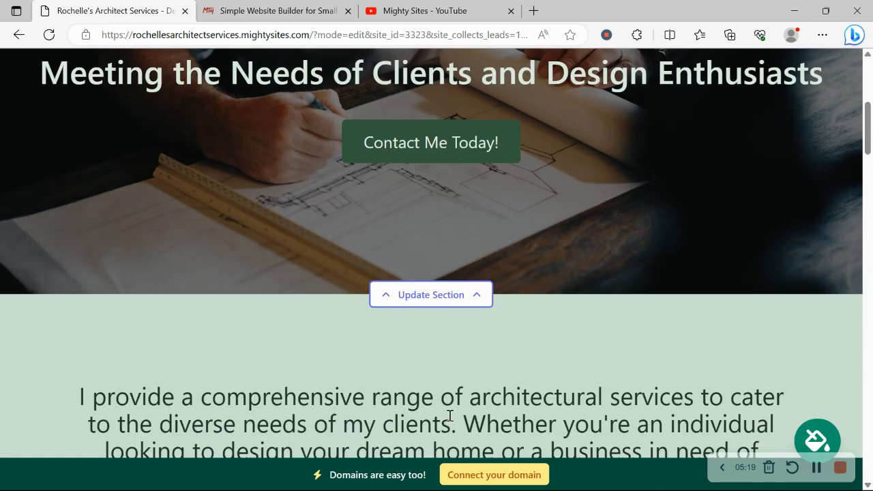
scroll(449, 421, down, 10)
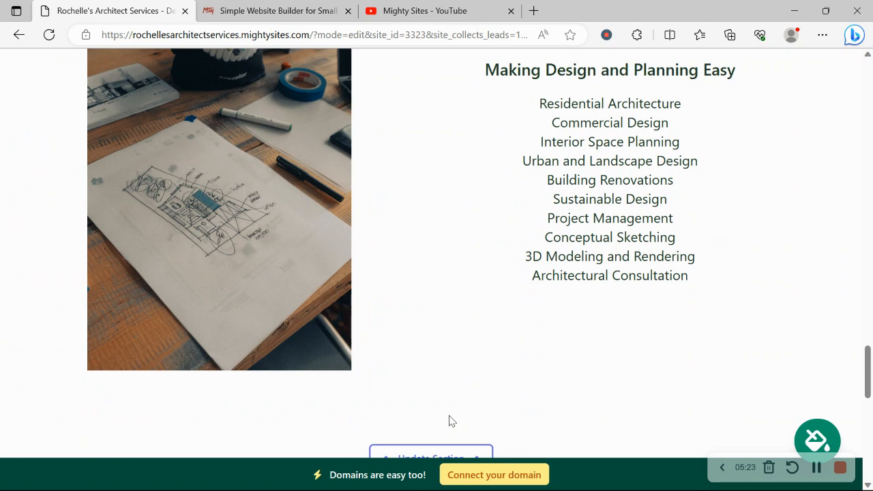
scroll(448, 420, up, 10)
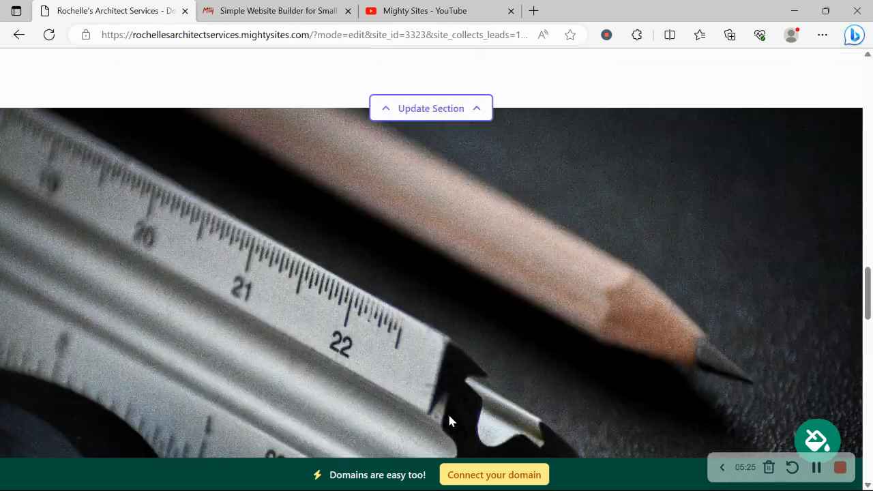
scroll(449, 421, up, 5)
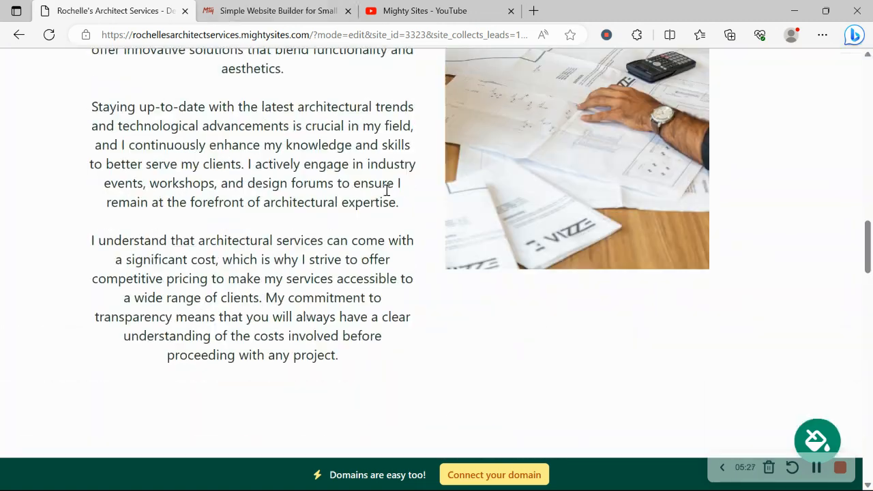
scroll(386, 191, up, 3)
scroll(386, 191, down, 14)
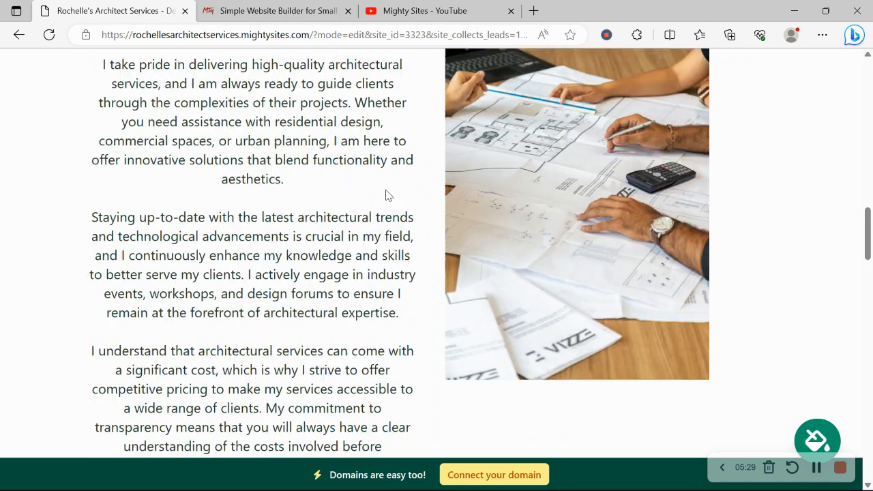
scroll(385, 195, down, 6)
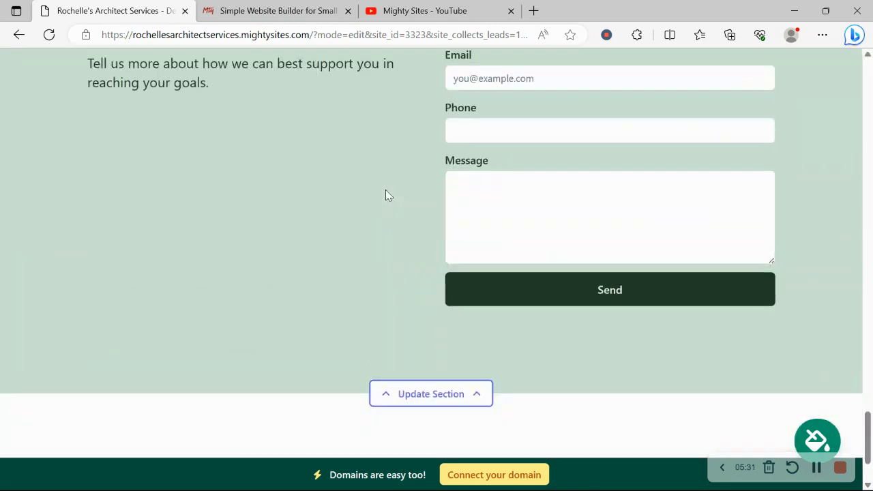
scroll(385, 195, up, 2)
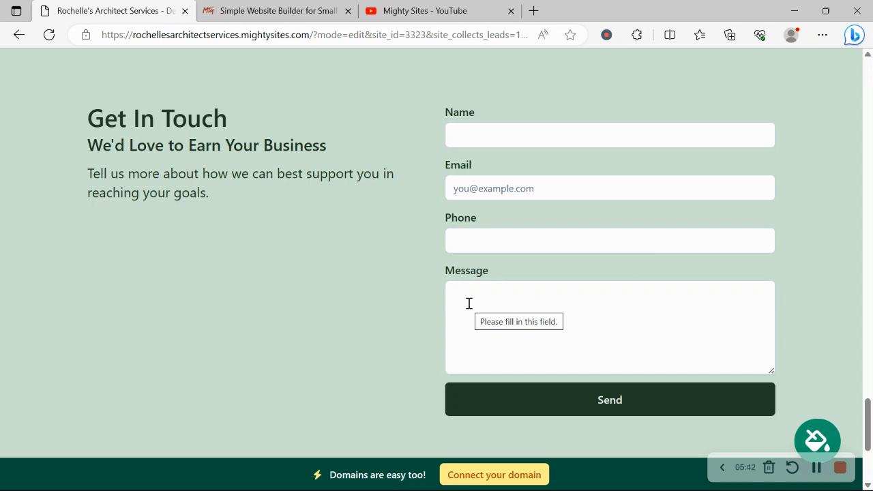
scroll(468, 305, down, 3)
scroll(468, 308, up, 2)
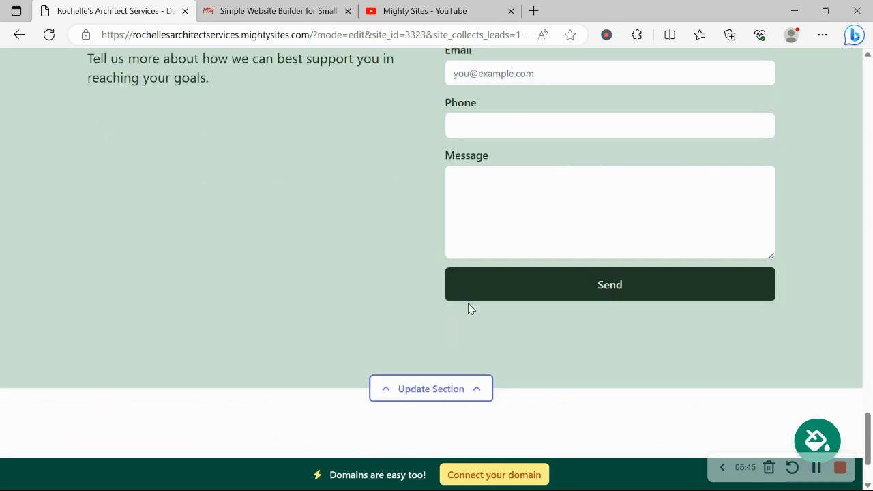
scroll(468, 308, up, 7)
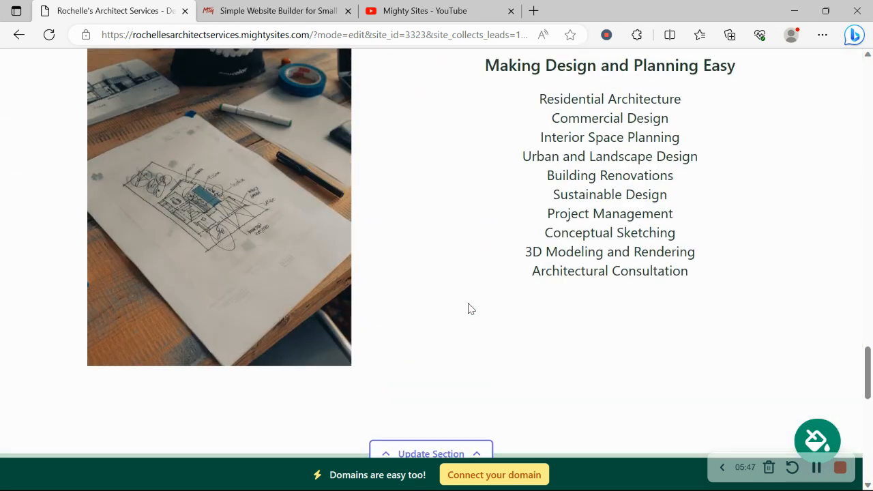
click(504, 478)
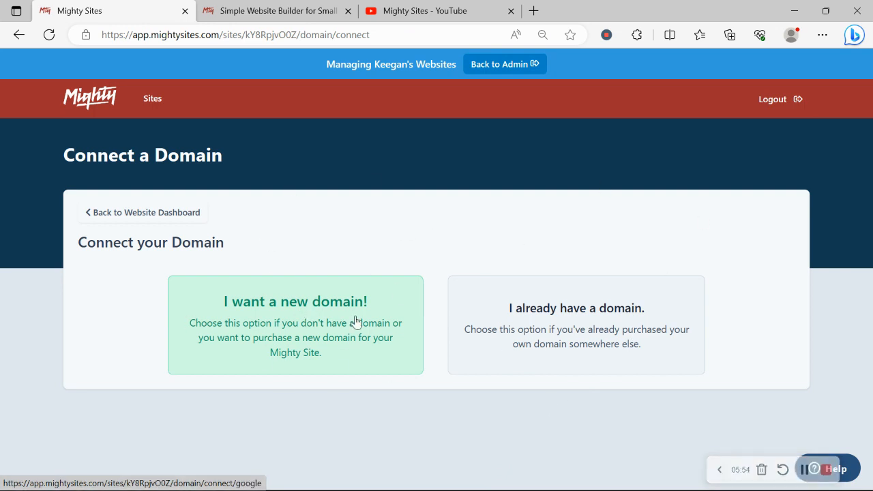
- Return to the website dashboard and open rochellesarchitectservices.mightysites.com in a new tab to review it
click(154, 215)
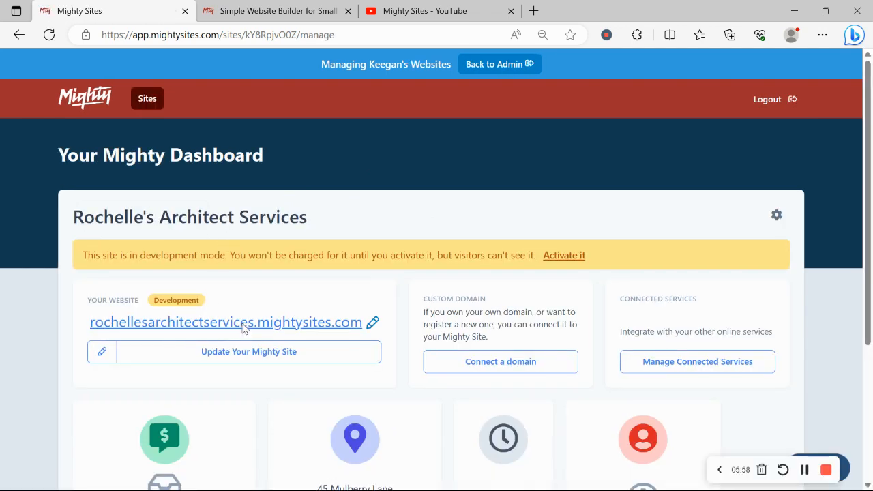
click(245, 327)
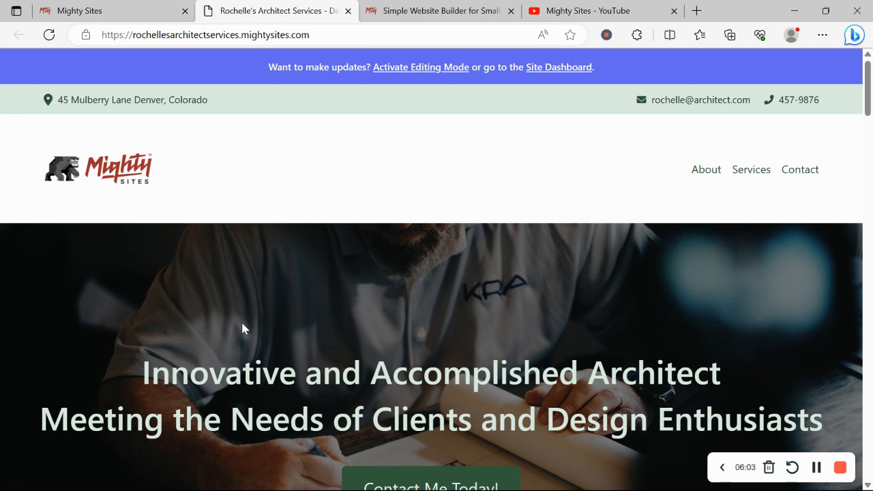
scroll(242, 328, down, 2)
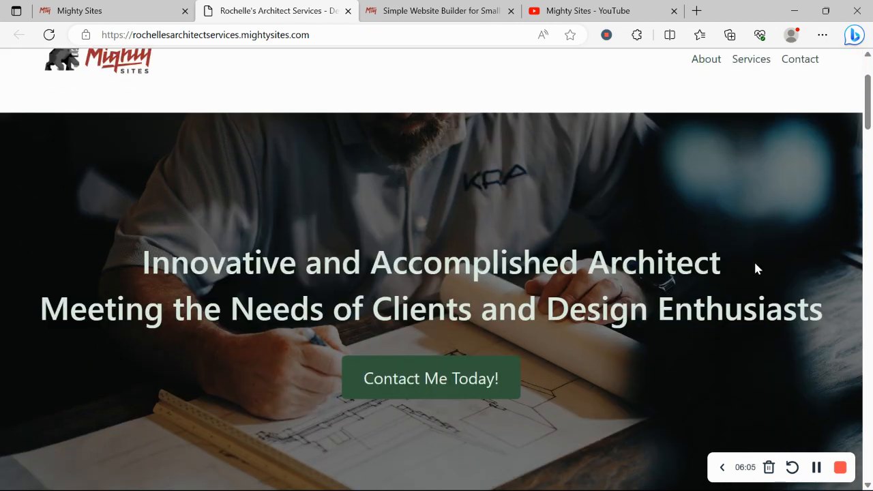